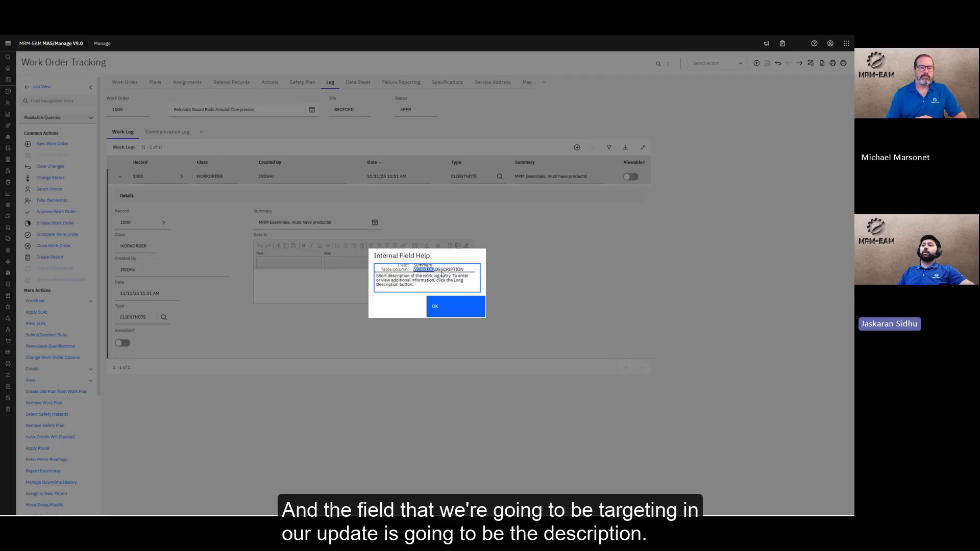
Dismiss the DESCRIPTION field help and launch Query Database from System Configuration
double_click(442, 273)
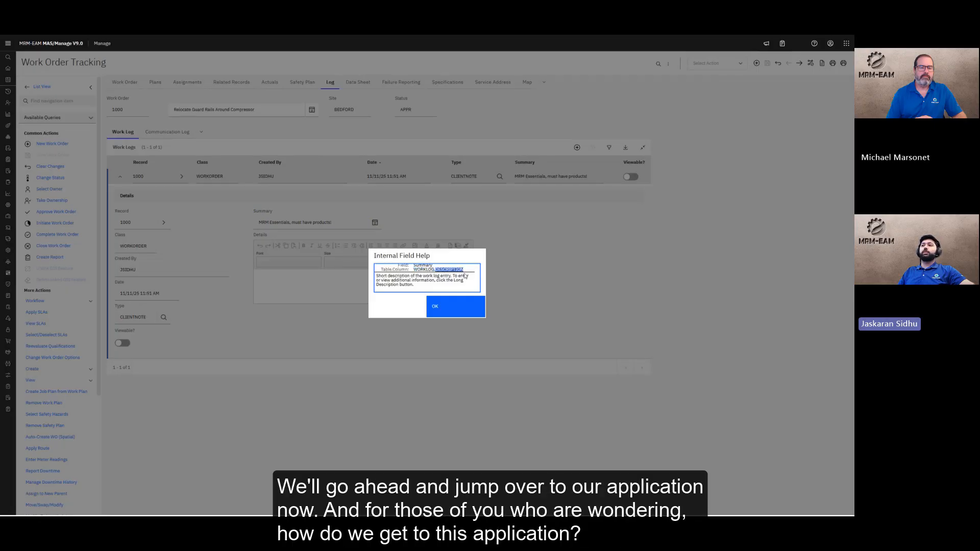
key("Return")
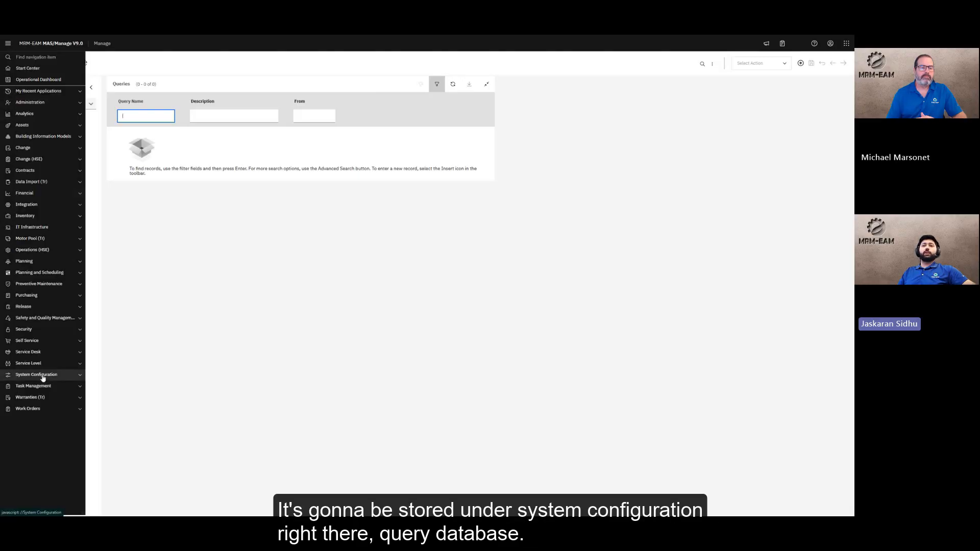
left_click(39, 377)
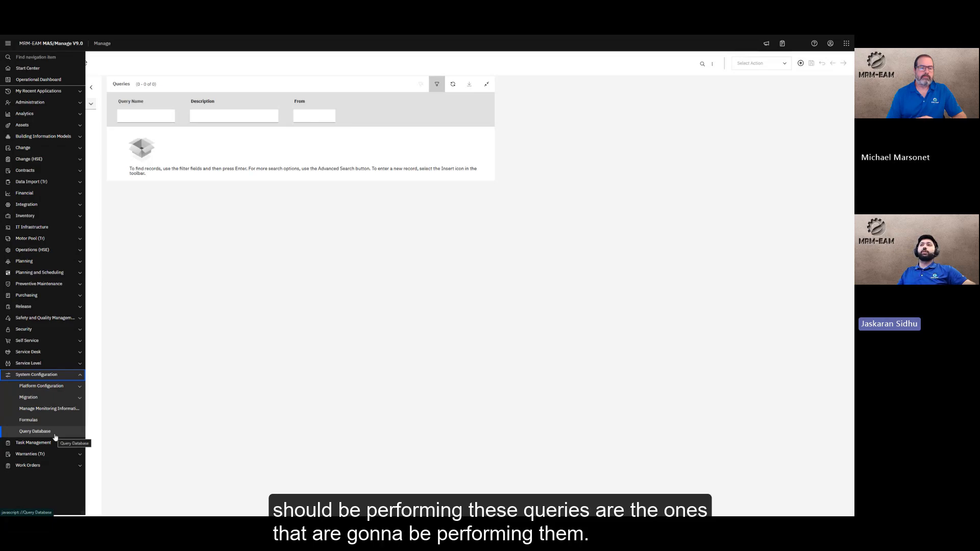
left_click(55, 437)
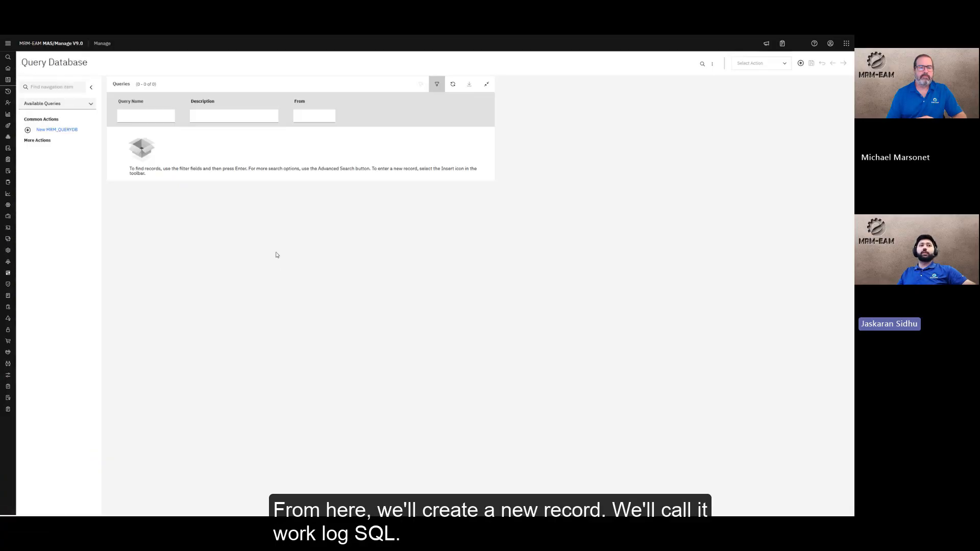
Create query WORKLOGSQL described 'Query, update and delete on worklog table' and list the From tables
left_click(57, 129)
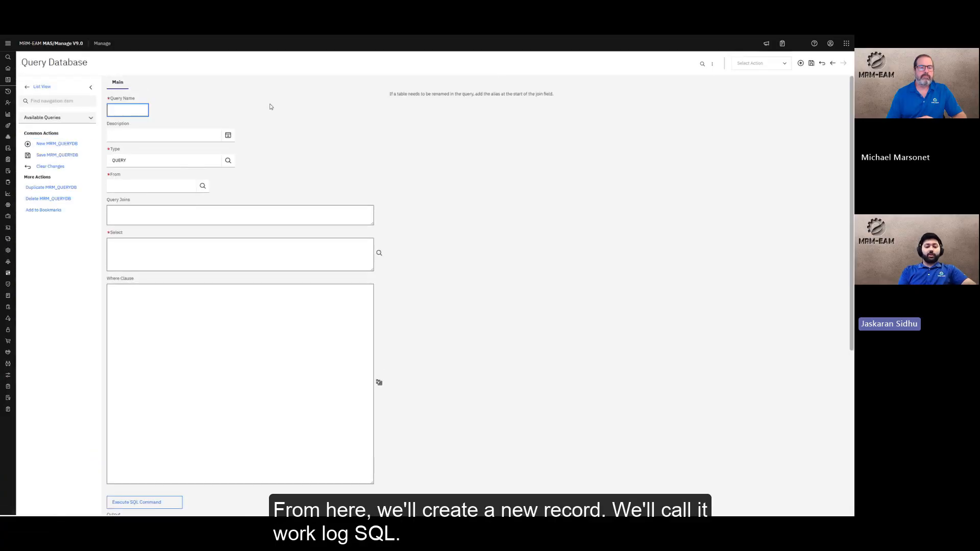
type("WORKLOG")
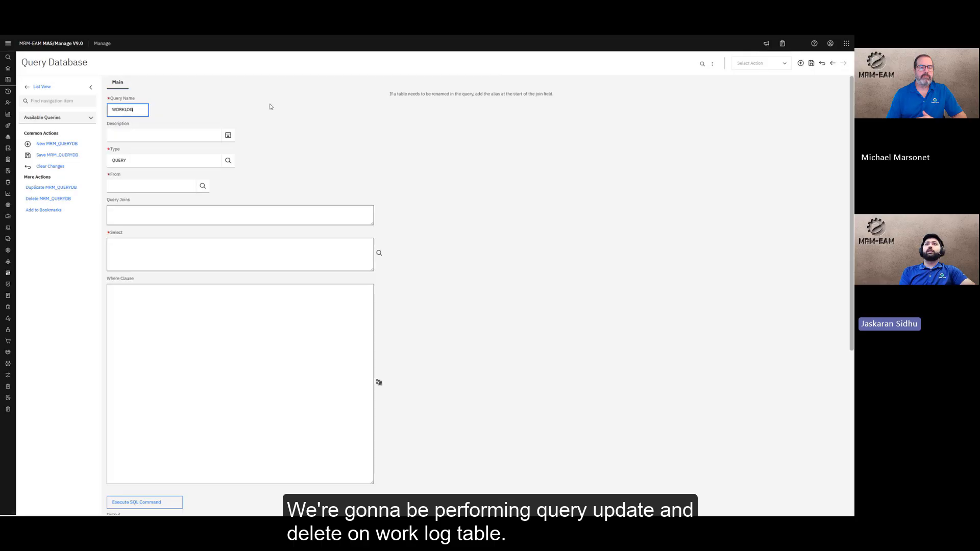
type("SQL")
left_click(193, 137)
type("Quer")
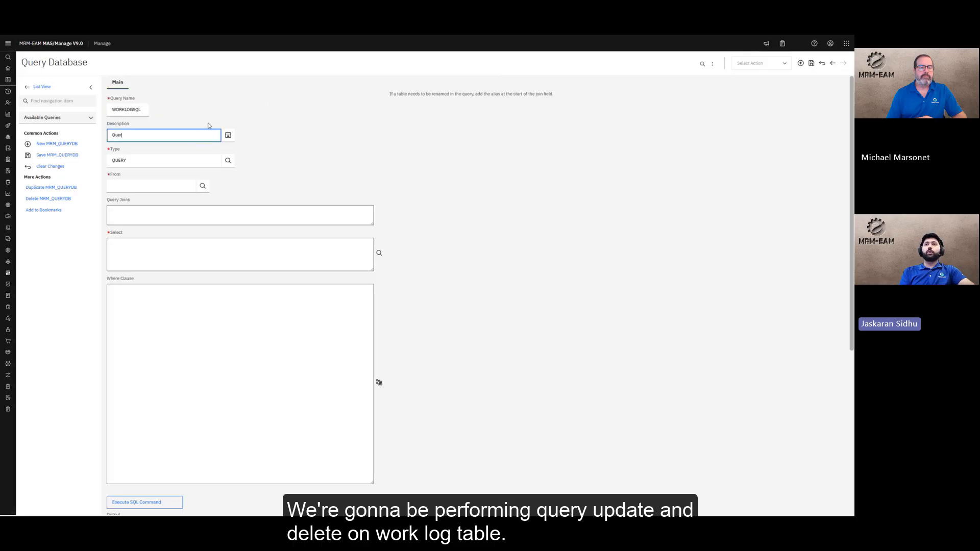
type("y, update and delete on worklog")
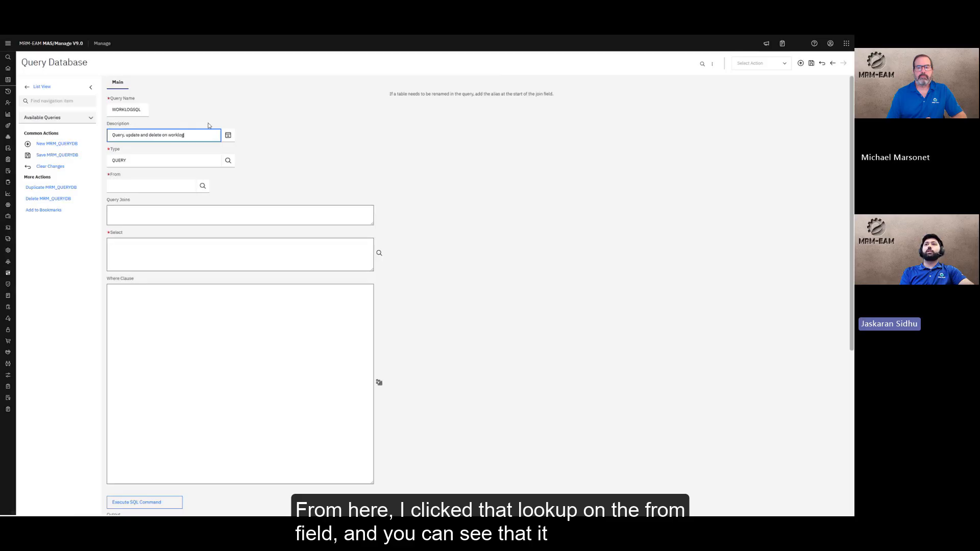
type(" table")
left_click(202, 186)
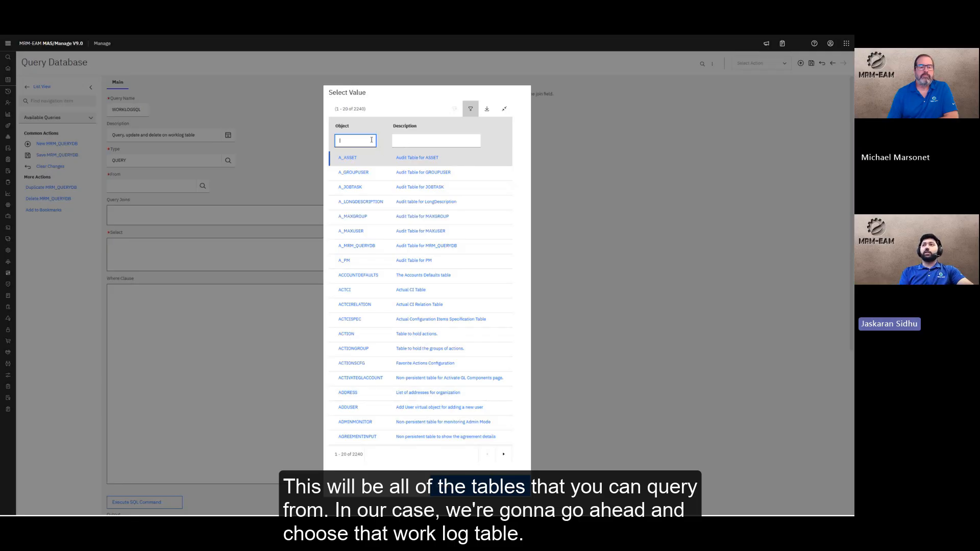
Filter the table list by 'worklog' and choose WORKLOG as the From table
type("worklog")
key("Return")
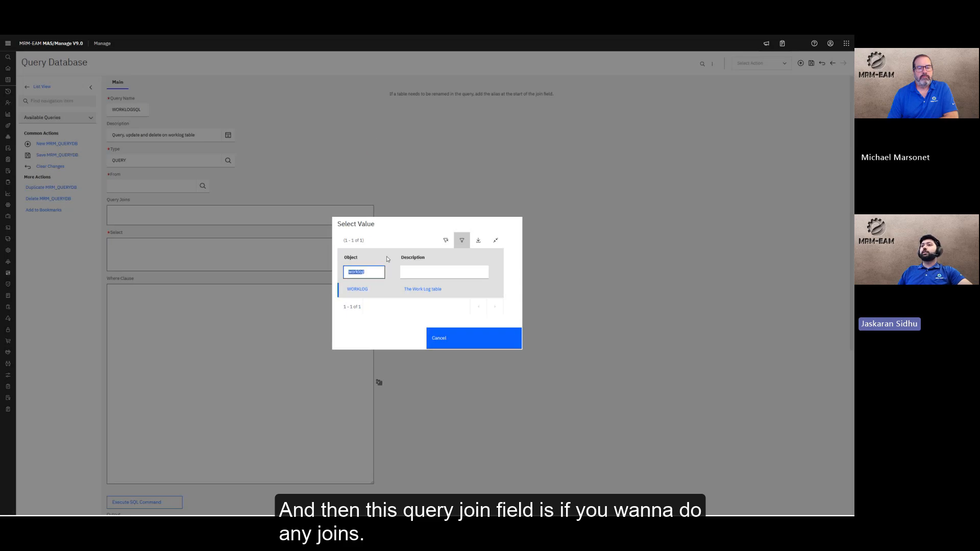
left_click(354, 298)
left_click(152, 213)
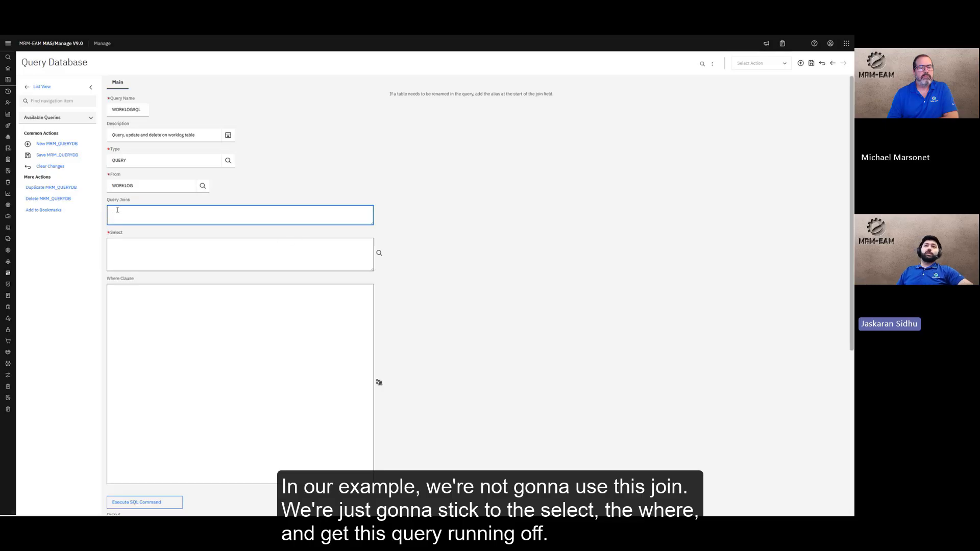
Add the CLASS, CREATEBY, RECORDKEY and DESCRIPTION attributes to the Select field
left_click(140, 253)
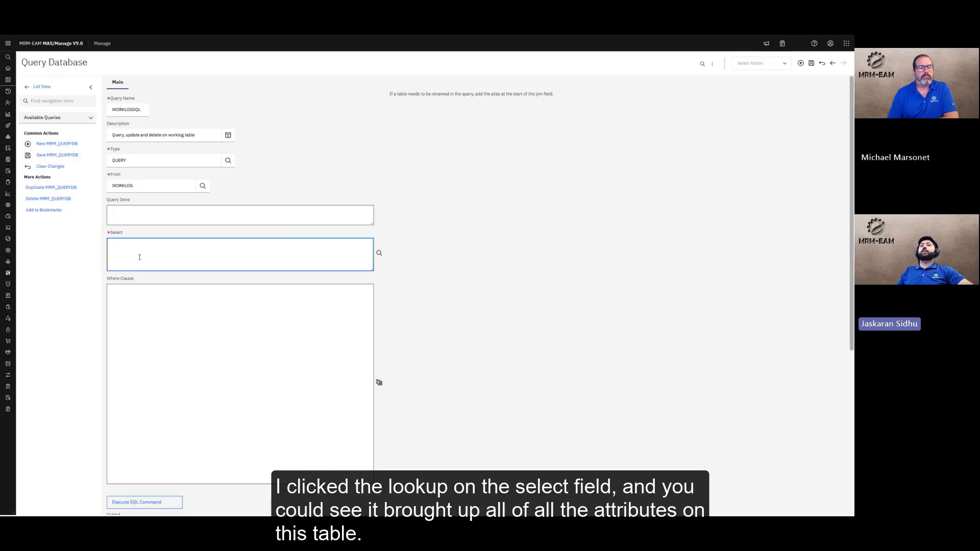
left_click(379, 252)
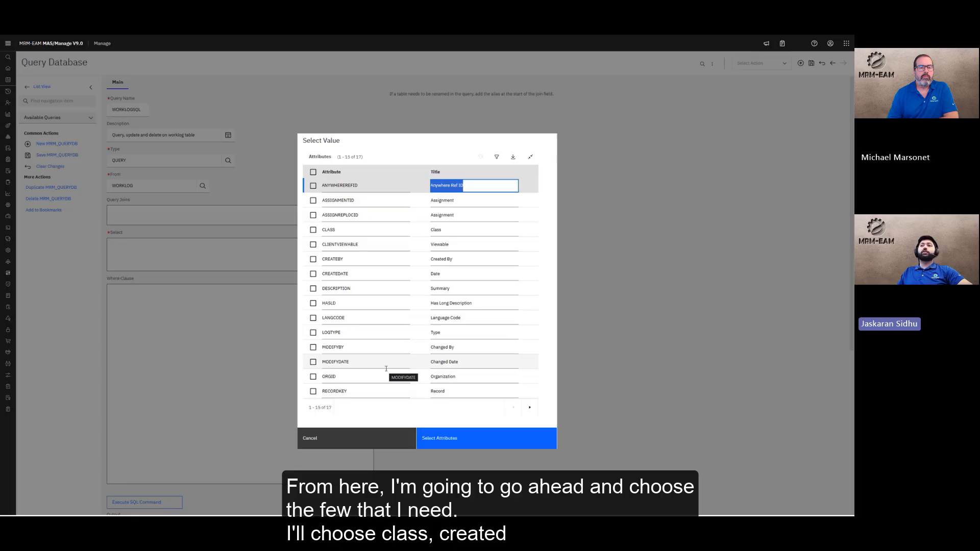
left_click(313, 229)
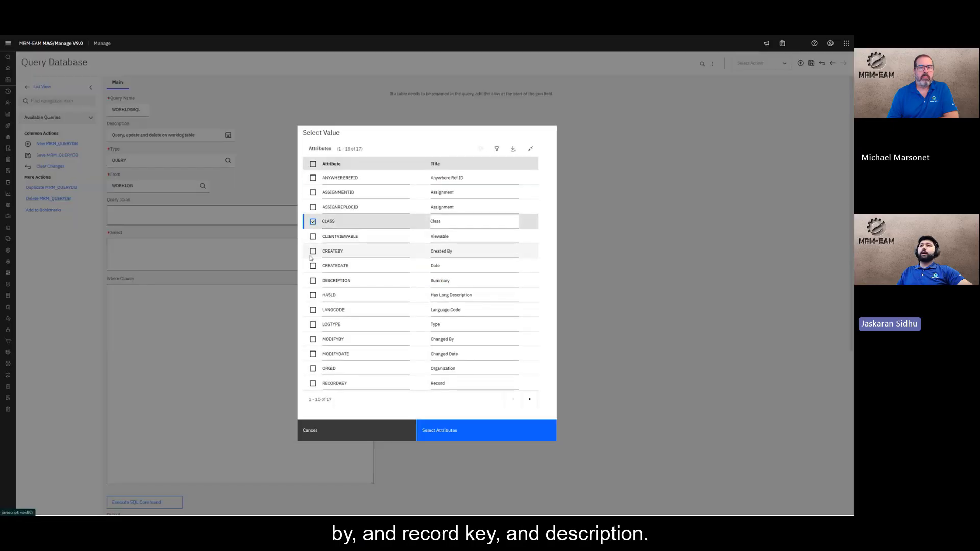
left_click(313, 251)
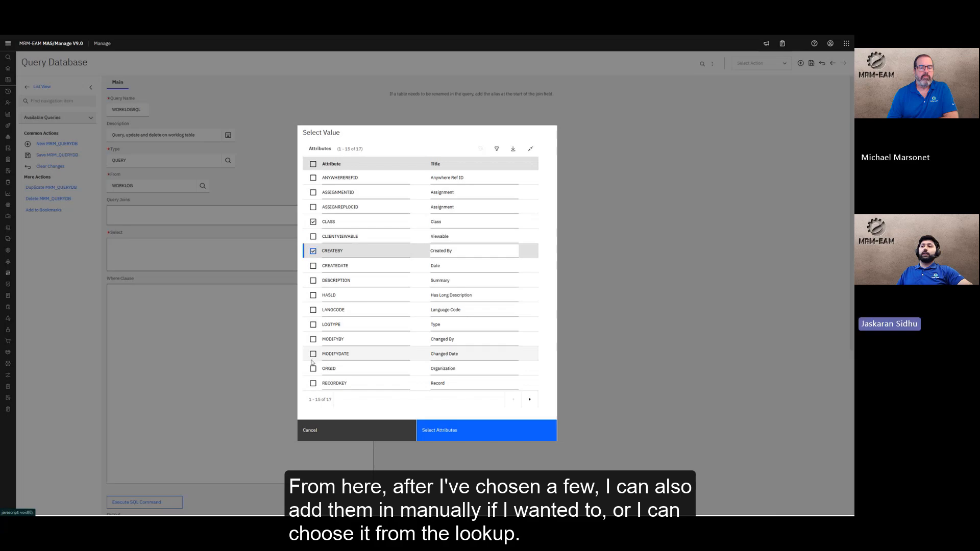
left_click(313, 384)
left_click(313, 280)
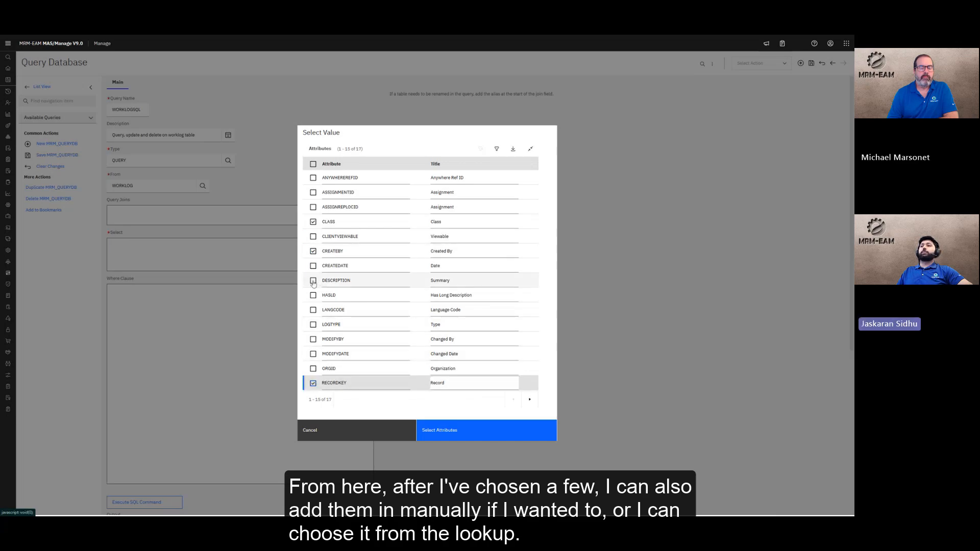
left_click(495, 432)
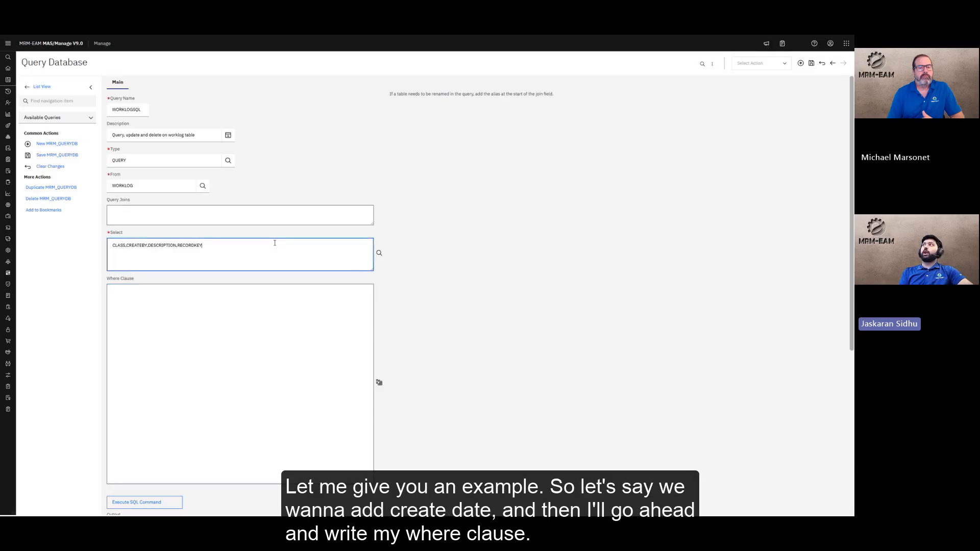
Add CREATEDATE to the selected columns as well
left_click(380, 253)
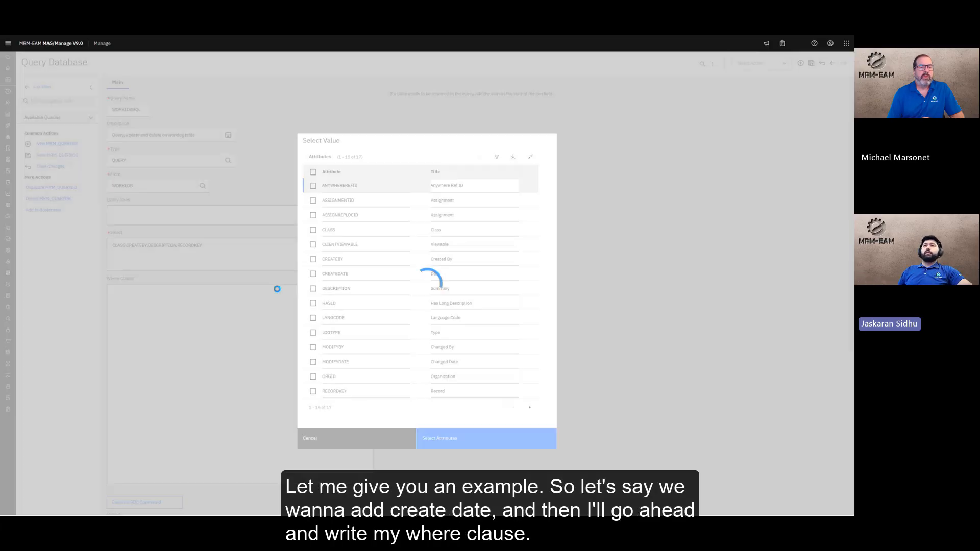
left_click(346, 274)
left_click(329, 304)
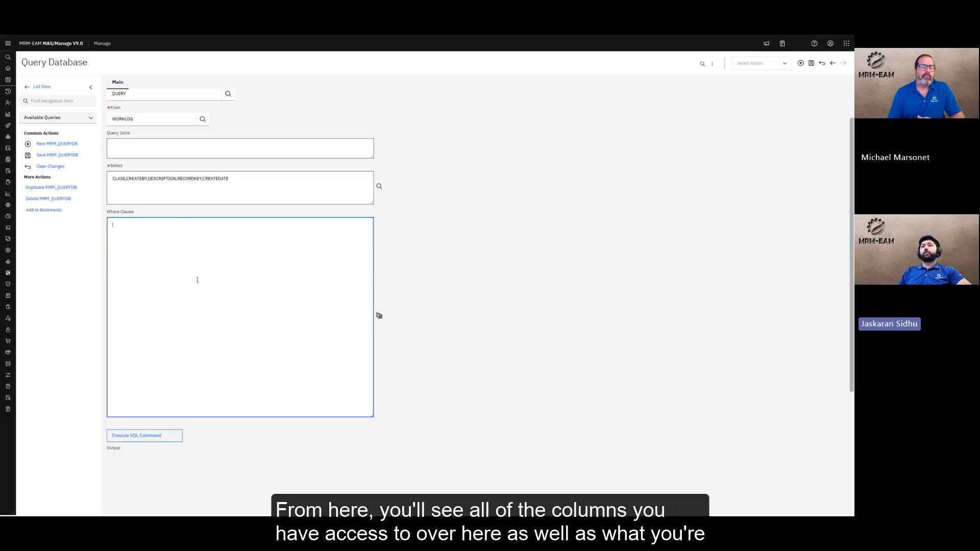
Build and test the condition recordkey = '1000' and siteid = 'BEDFORD', then accept it
left_click(380, 316)
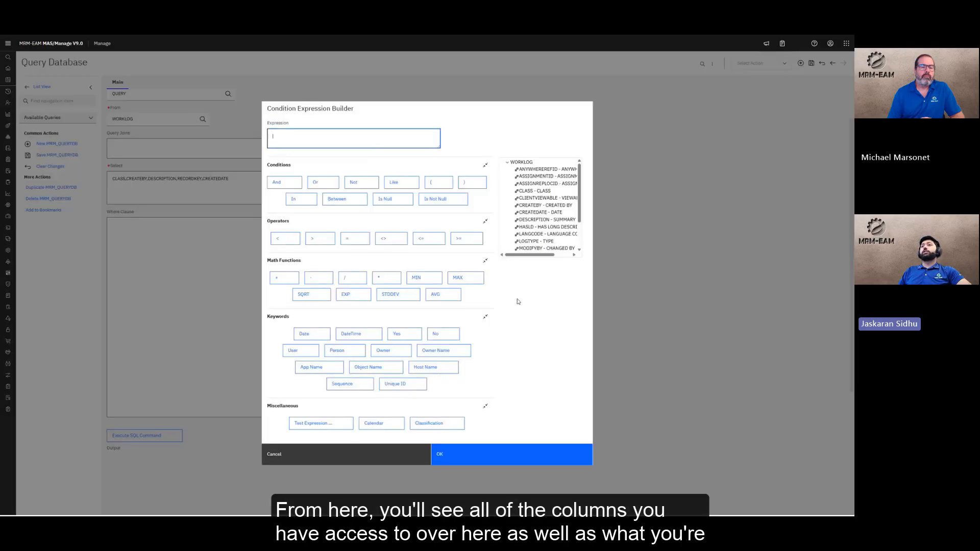
scroll(530, 191, "down", 2)
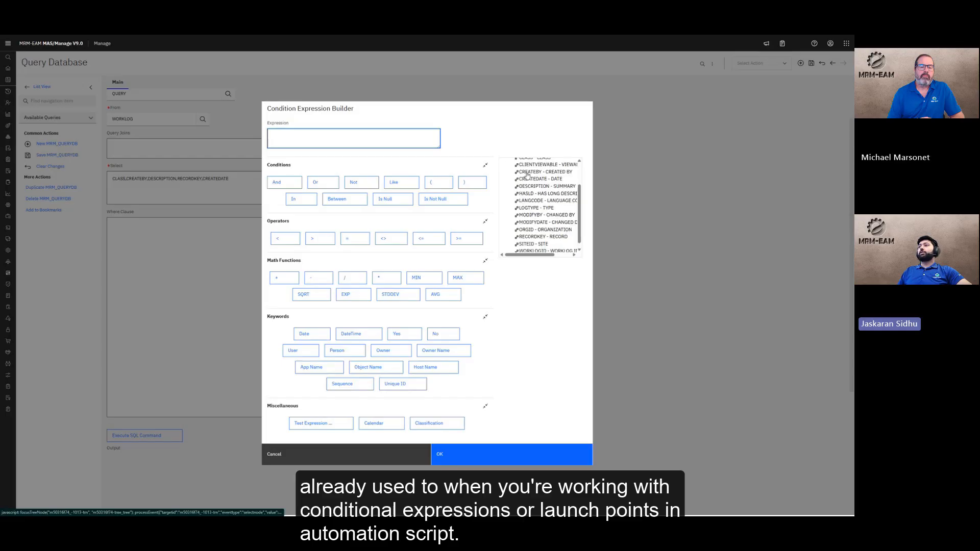
scroll(517, 224, "up", 3)
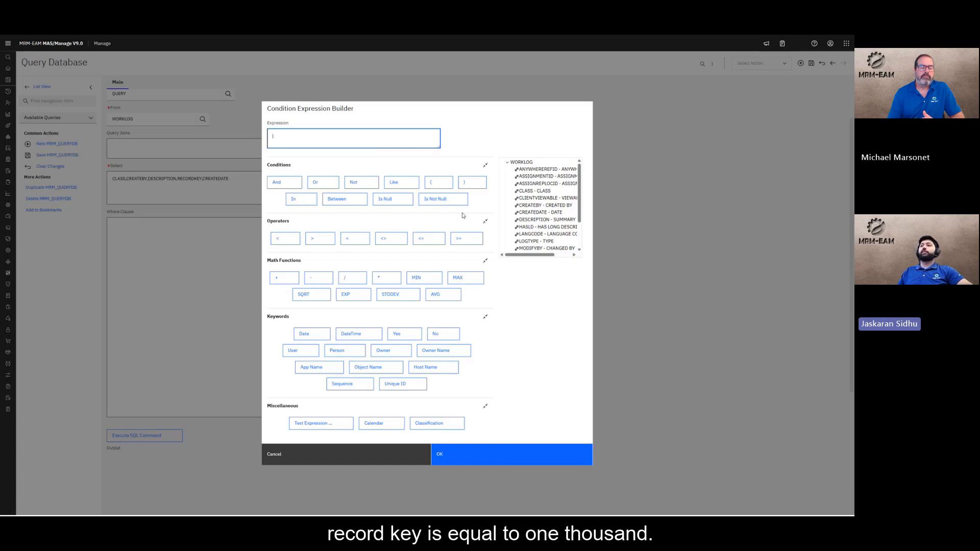
scroll(518, 188, "down", 2)
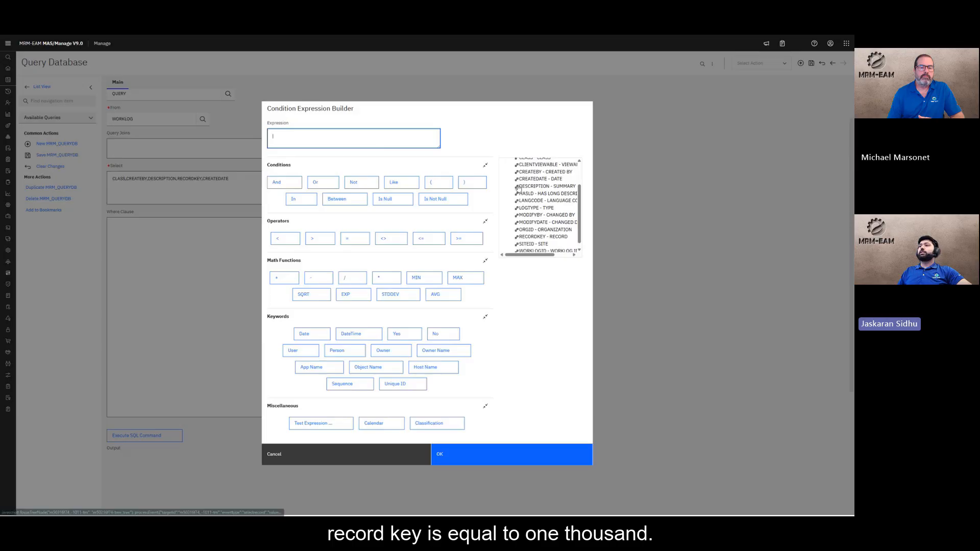
left_click(531, 232)
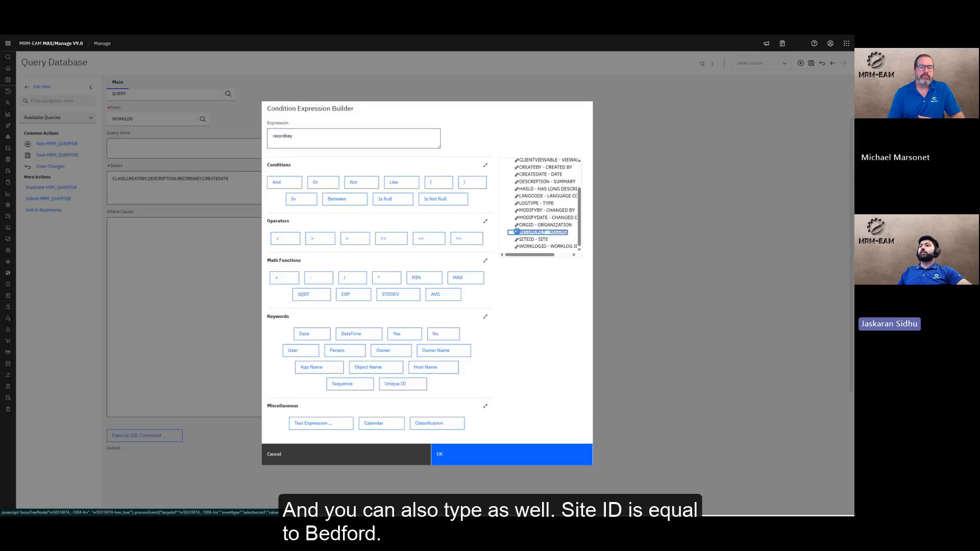
left_click(389, 136)
type("=")
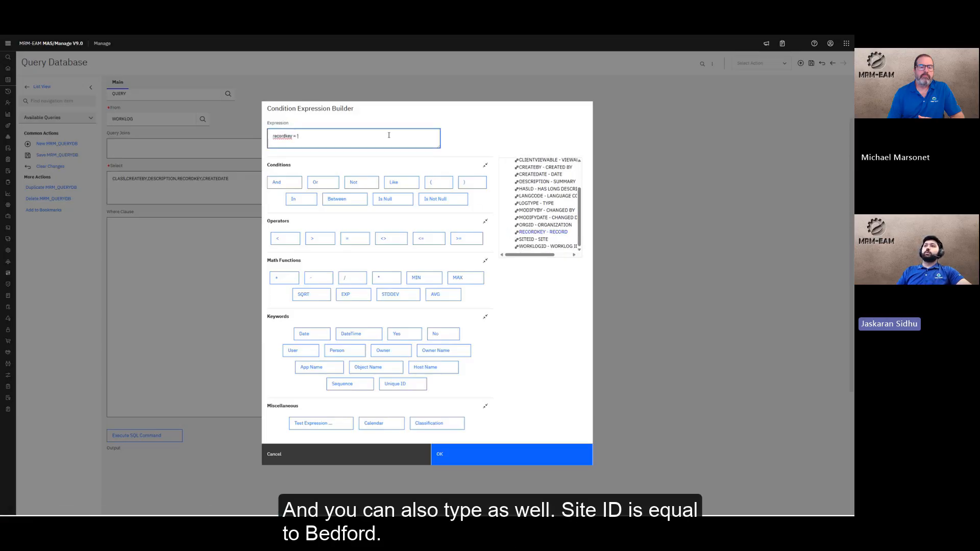
type(" '1000' and")
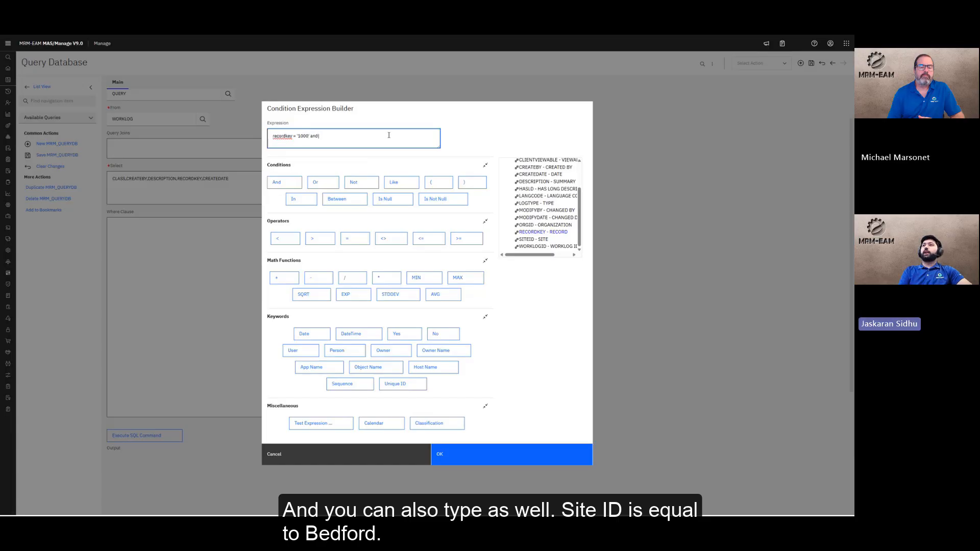
type(" site")
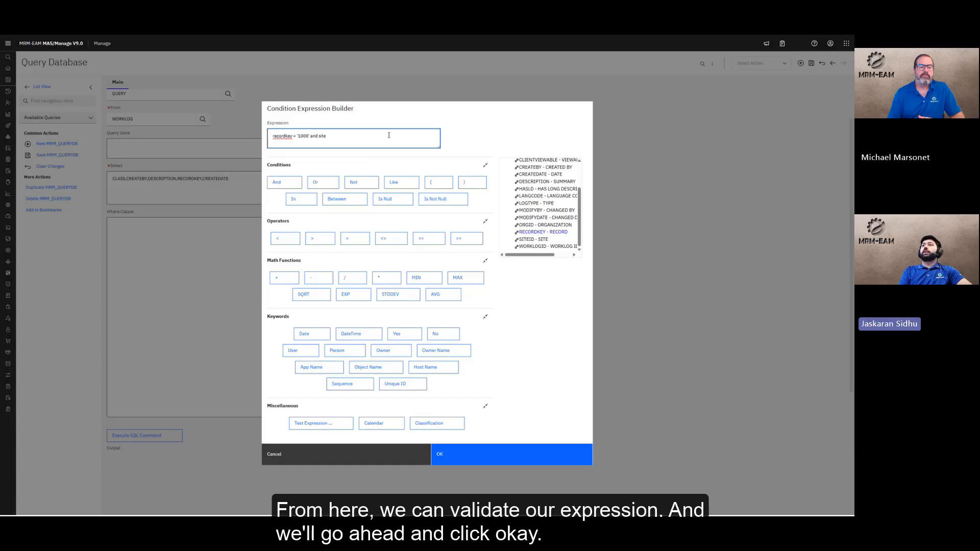
type("id = 'BEDFO")
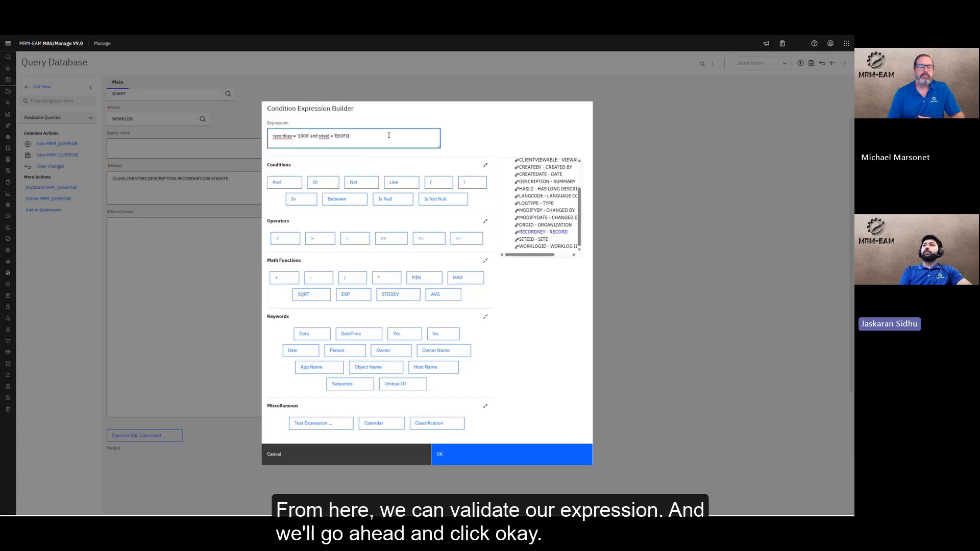
type("RD'")
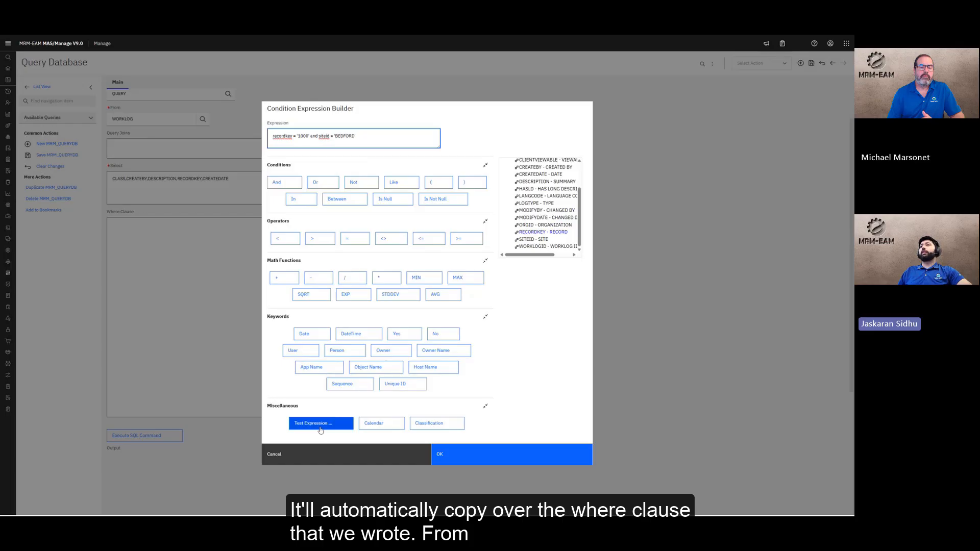
left_click(321, 424)
left_click(394, 307)
left_click(498, 454)
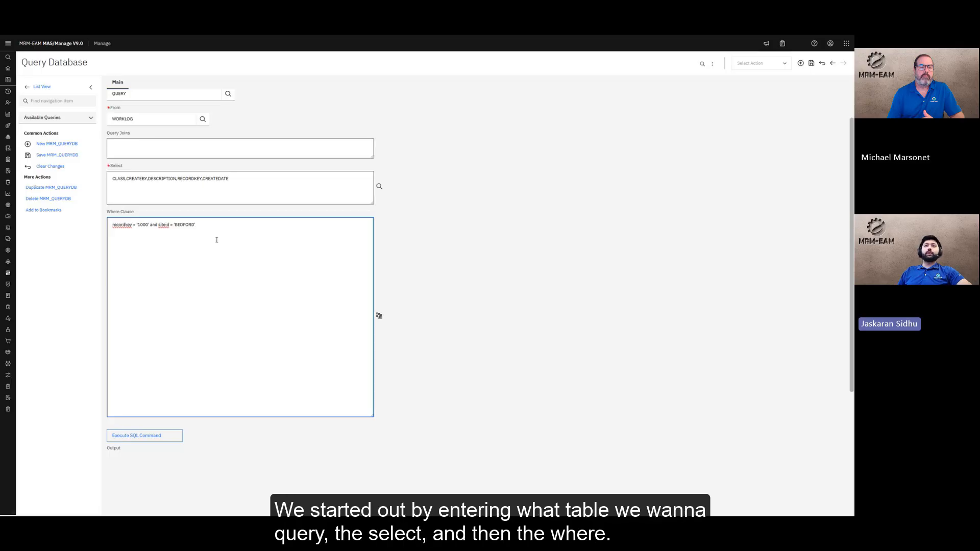
Save WORKLOGSQL and show the Type values DELETE, QUERY, TABLE and UPDATE
left_click(59, 155)
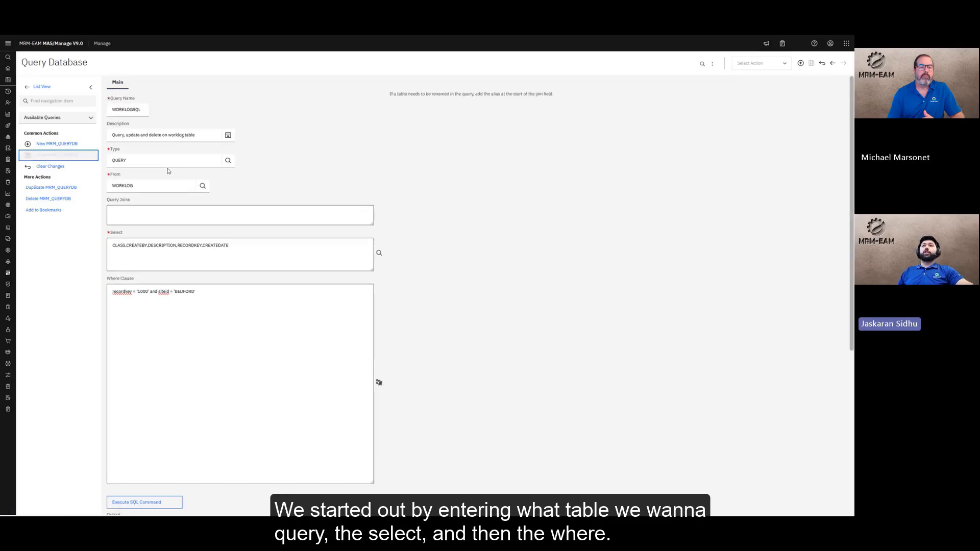
left_click(144, 157)
left_click(108, 177)
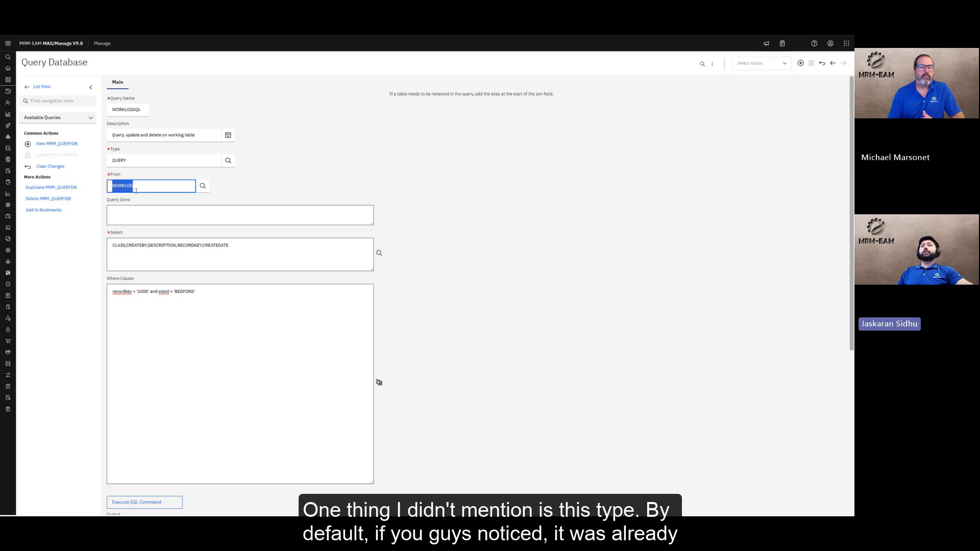
left_click(213, 256)
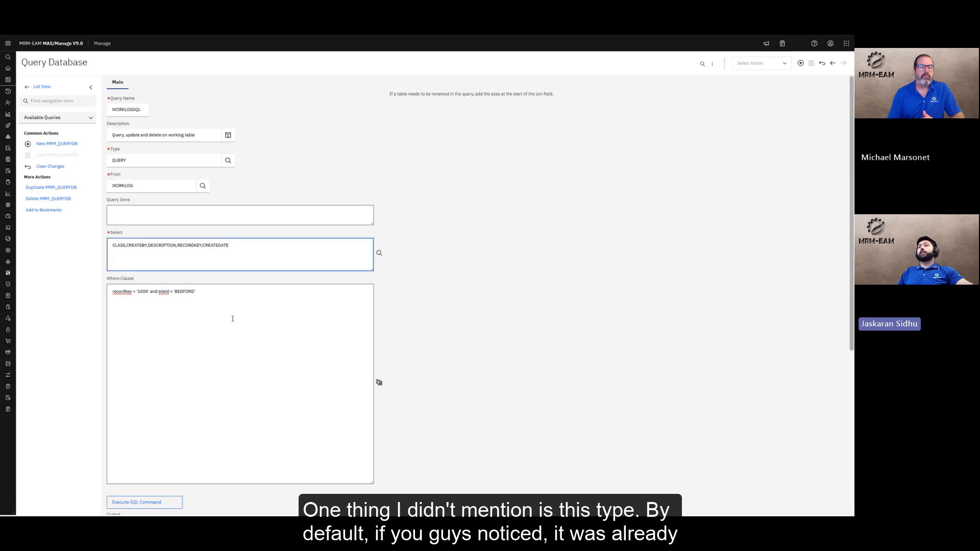
left_click(233, 319)
left_click(155, 161)
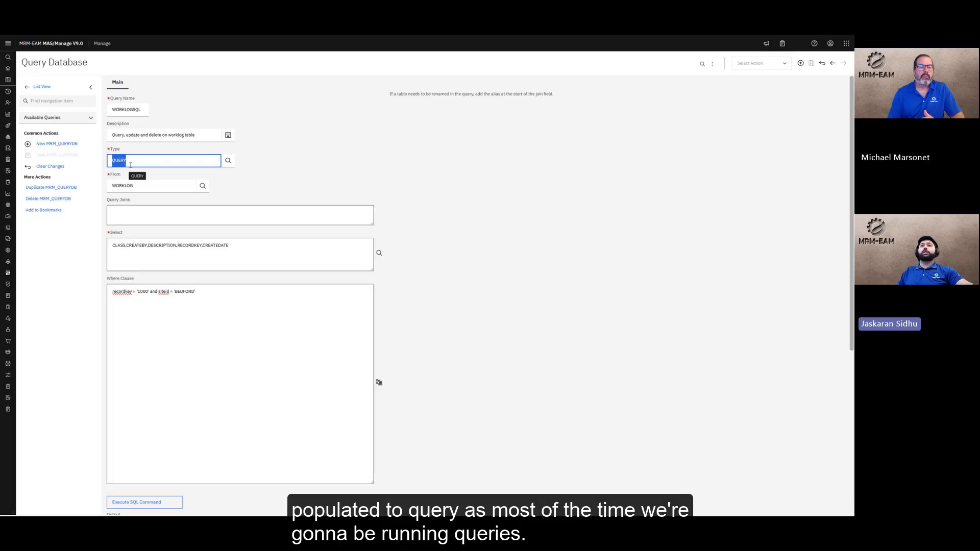
left_click(228, 162)
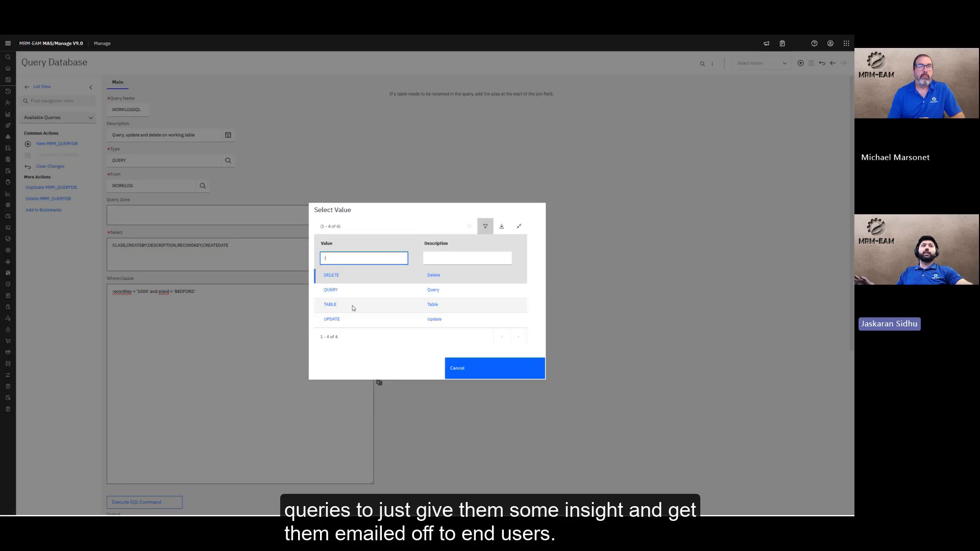
Leave the query type as QUERY and execute the SQL command
left_click(475, 373)
scroll(177, 406, "down", 1)
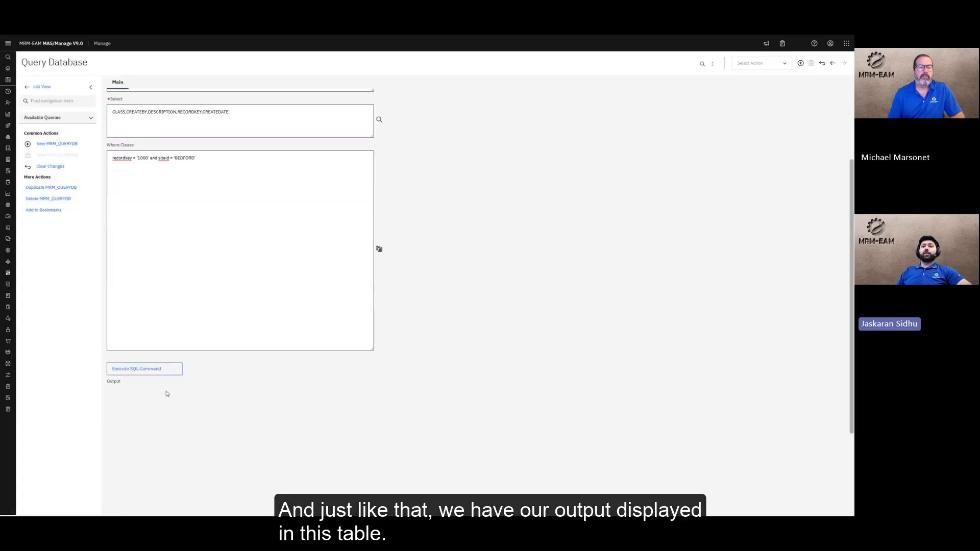
left_click(152, 372)
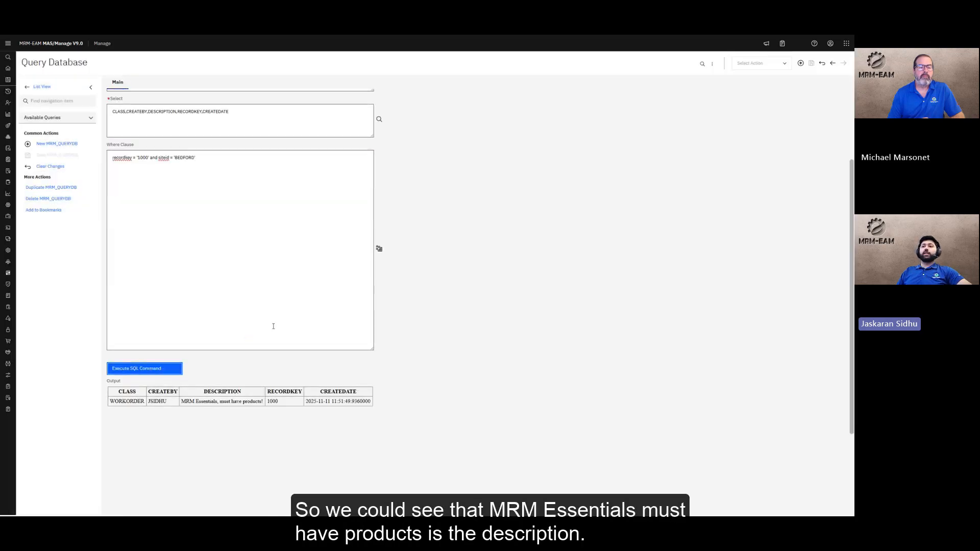
scroll(274, 327, "down", 3)
scroll(122, 287, "down", 1)
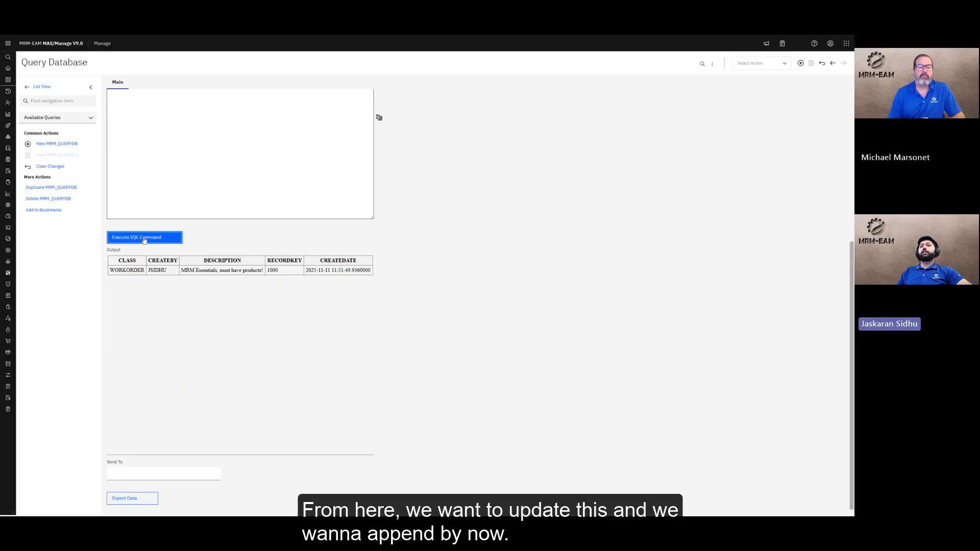
Inspect the returned record 1000 row described 'MRM Essentials, must have products!'
left_click_drag(115, 264, 264, 272)
left_click(233, 276)
left_click(263, 274)
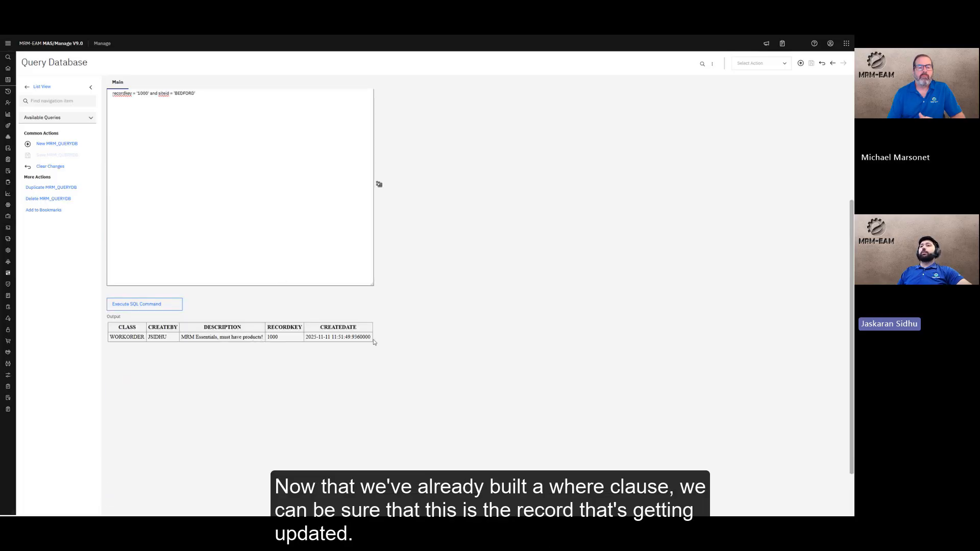
scroll(373, 340, "up", 3)
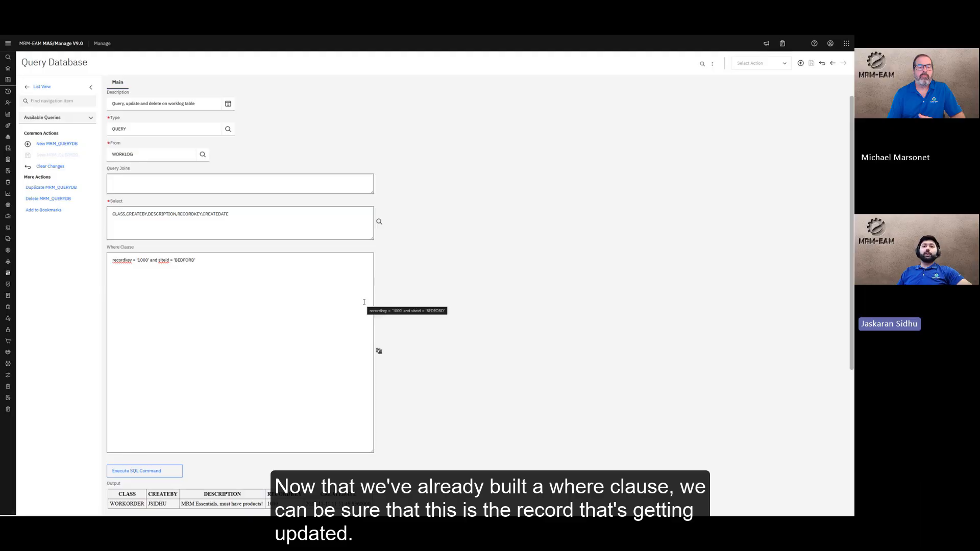
scroll(337, 270, "down", 1)
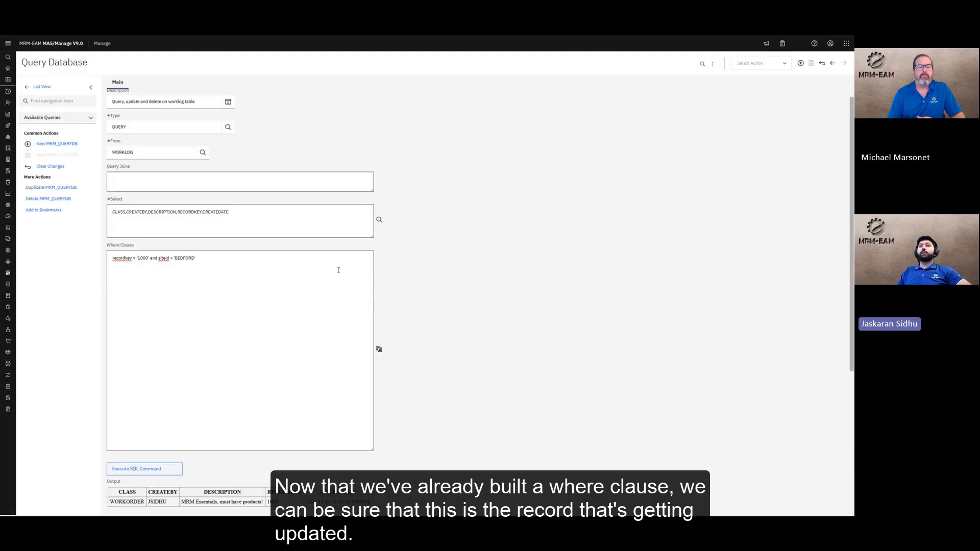
left_click_drag(230, 234, 109, 233)
left_click(217, 249)
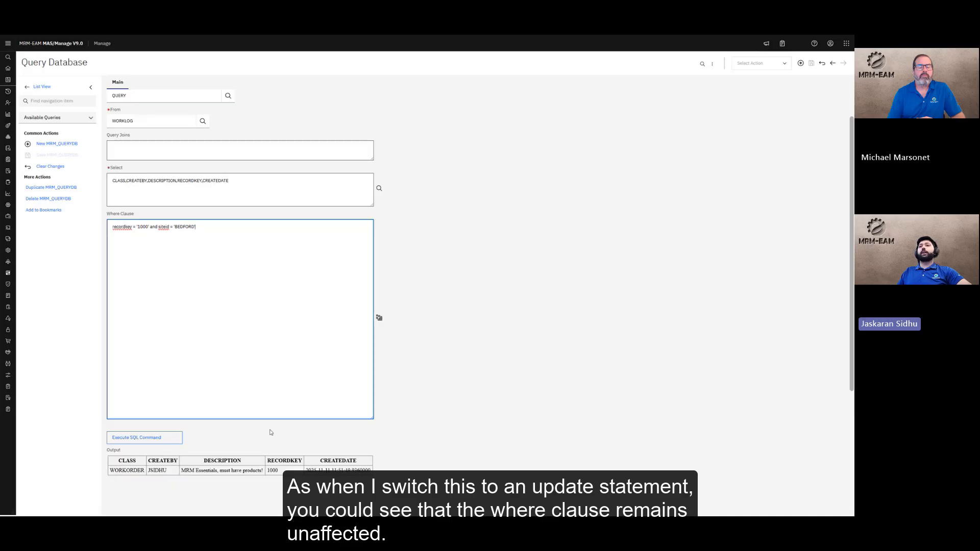
Change the query type from QUERY to UPDATE
scroll(291, 407, "up", 2)
left_click(228, 160)
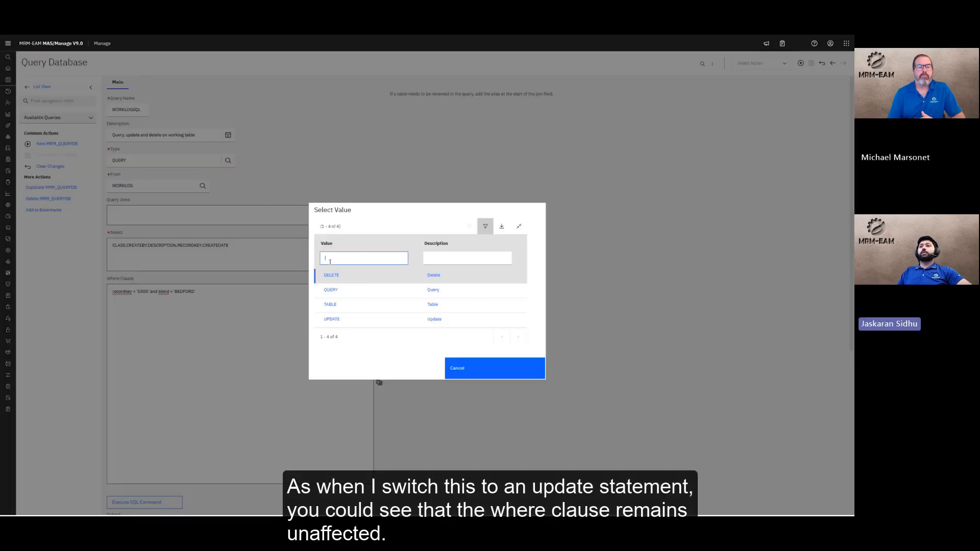
left_click(332, 319)
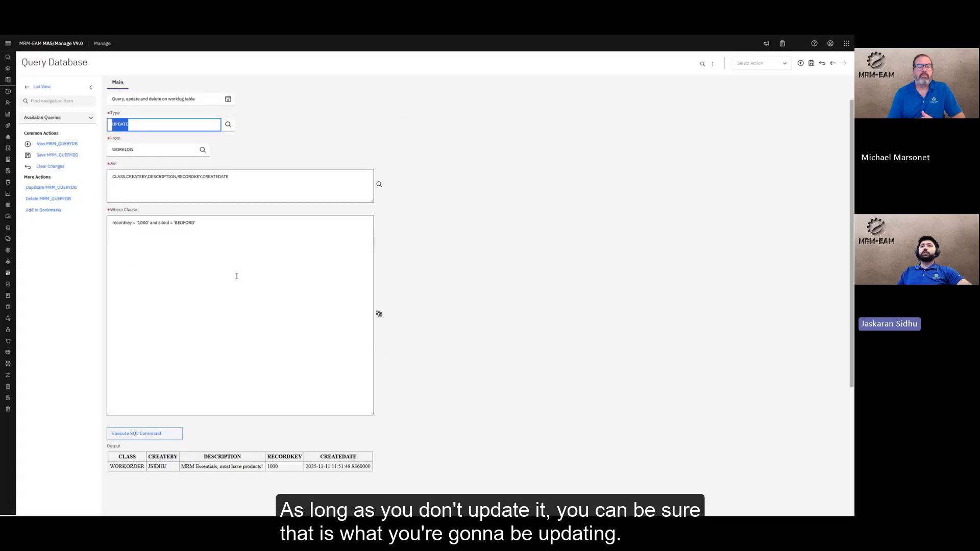
scroll(237, 276, "down", 1)
left_click_drag(209, 195, 95, 188)
left_click(220, 215)
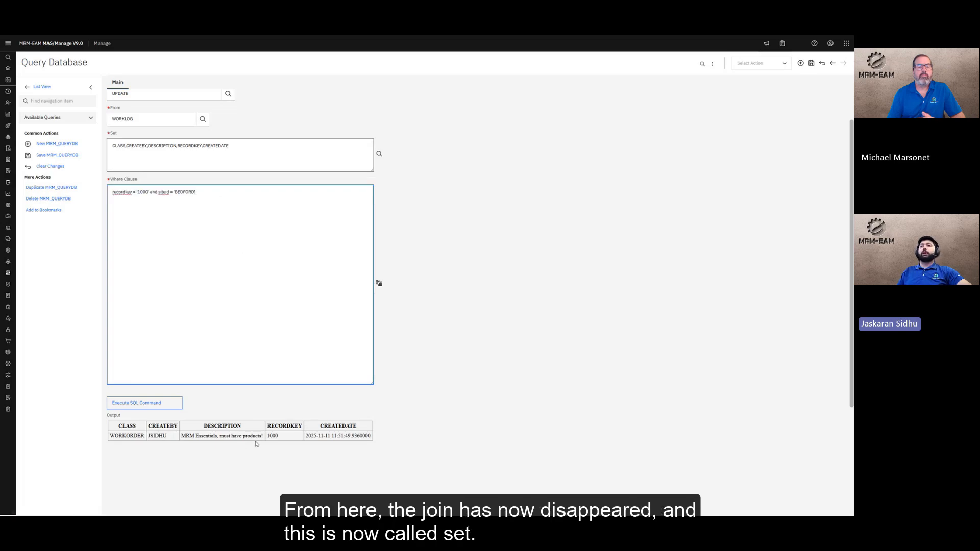
Edit the Set field to DESCRIPTION='MRM Essentials, must have products! Buy Now!'
scroll(255, 439, "up", 2)
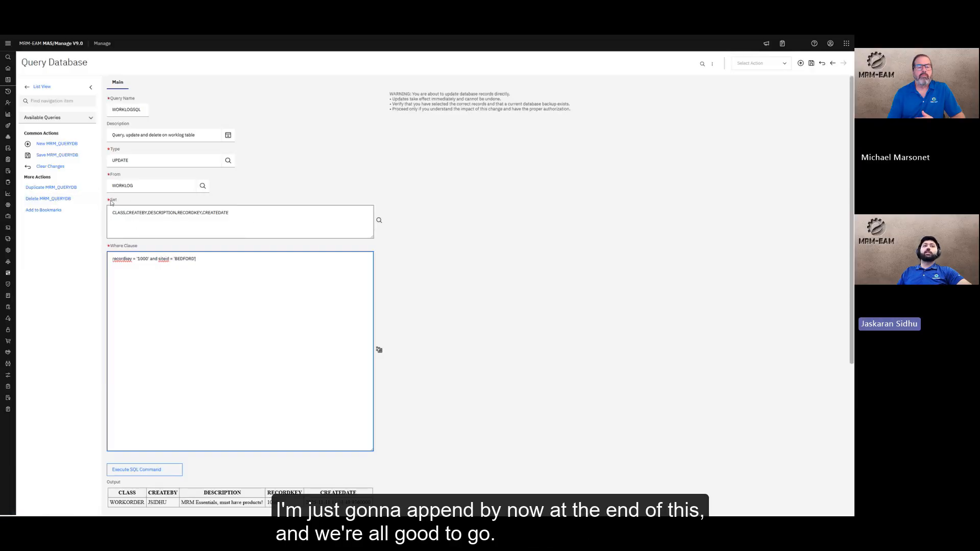
left_click_drag(229, 213, 176, 213)
key("BackSpace")
left_click_drag(148, 213, 48, 210)
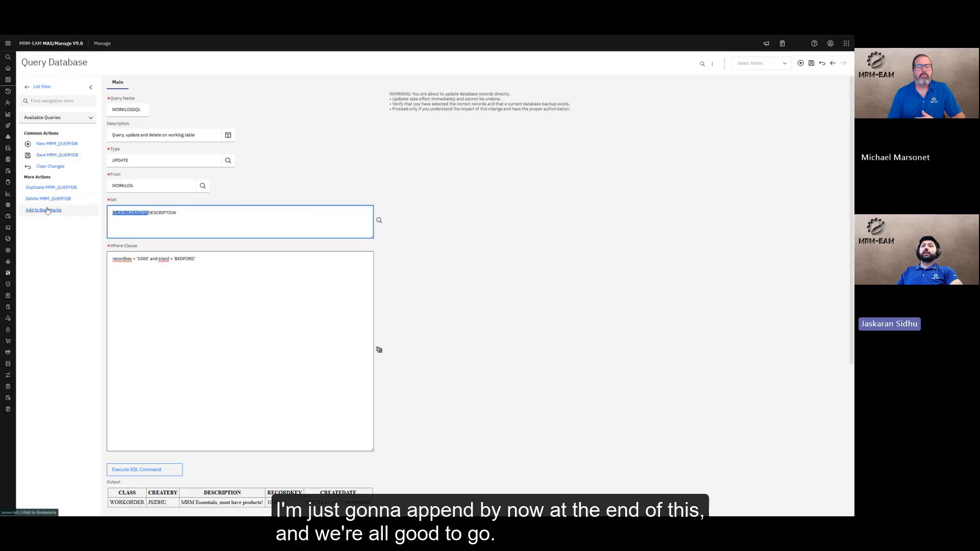
key("BackSpace")
left_click(212, 213)
type("='MRM Essentials, must have products!'")
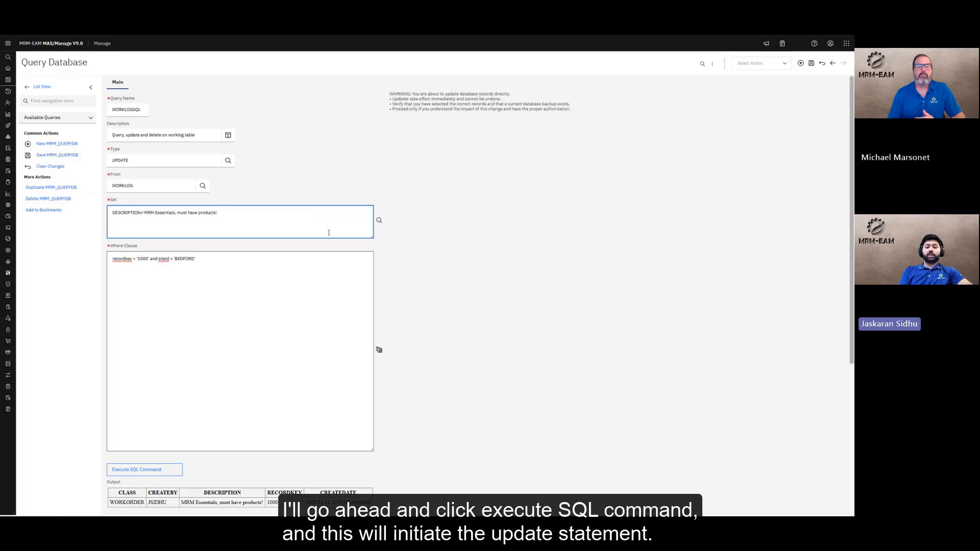
type("Buy Now!'")
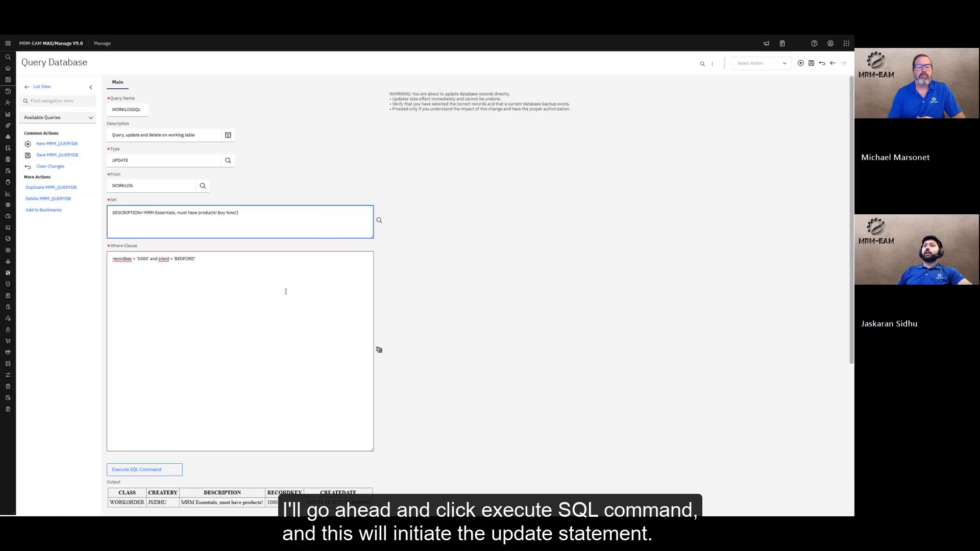
key("Tab")
Review the DESCRIPTION update for record 1000 at BEDFORD and expand System Configuration
scroll(245, 271, "down", 3)
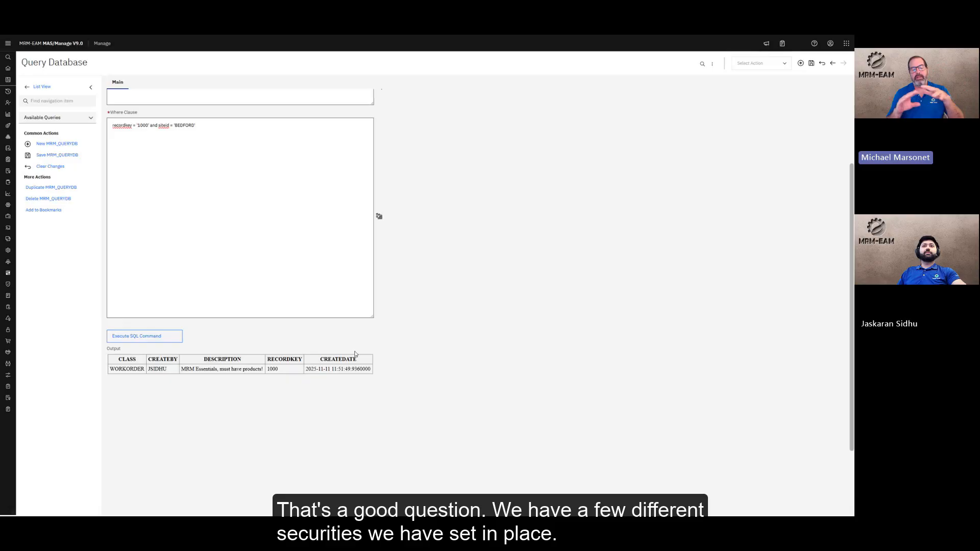
scroll(355, 352, "up", 1)
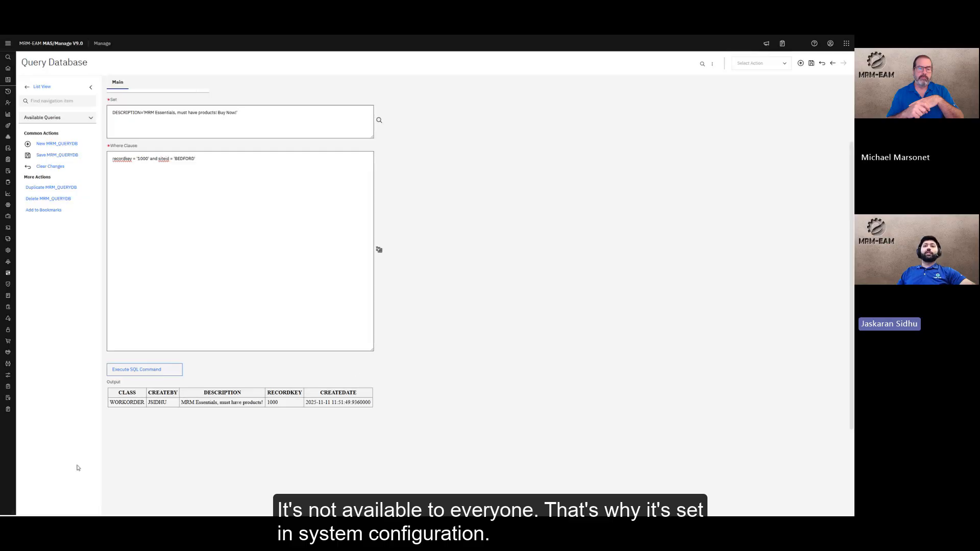
mouse_move(20, 368)
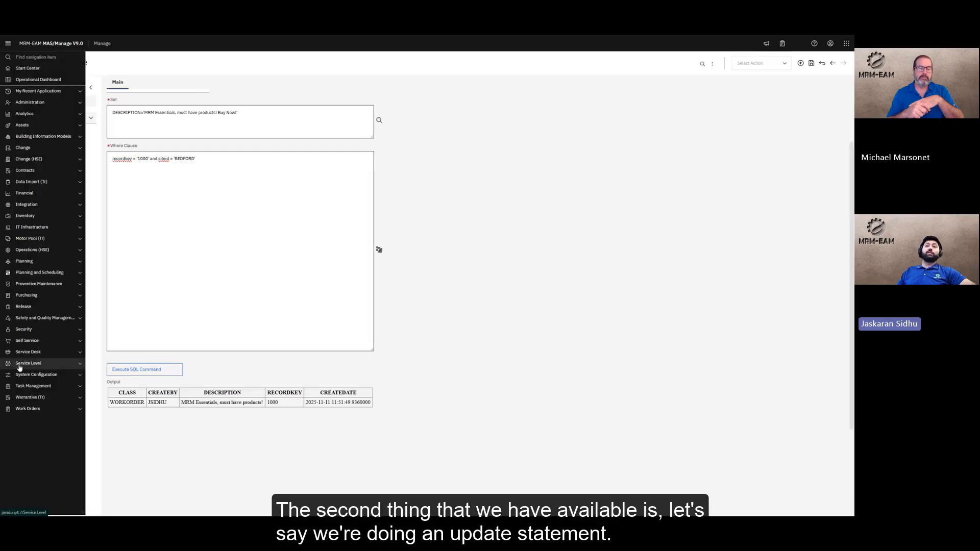
left_click(44, 377)
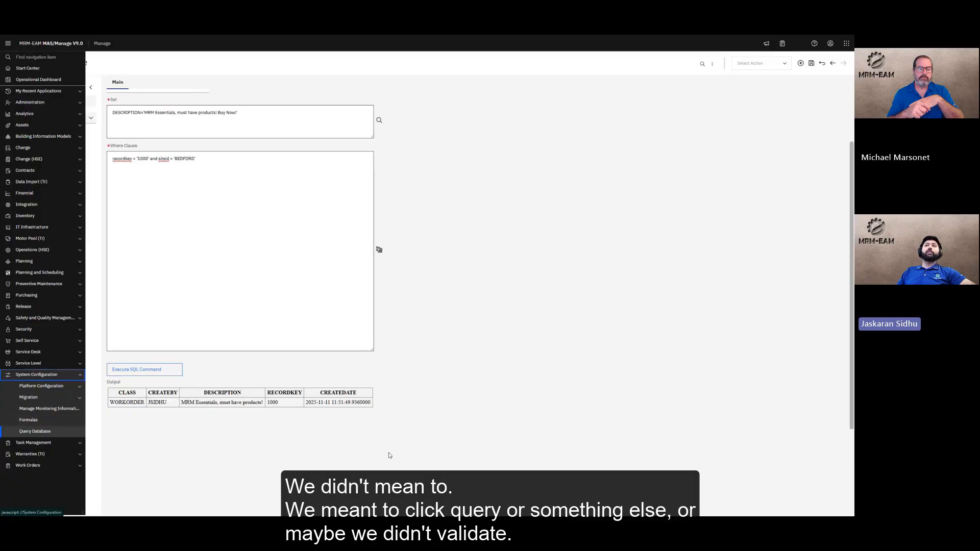
scroll(473, 383, "up", 3)
scroll(474, 384, "up", 1)
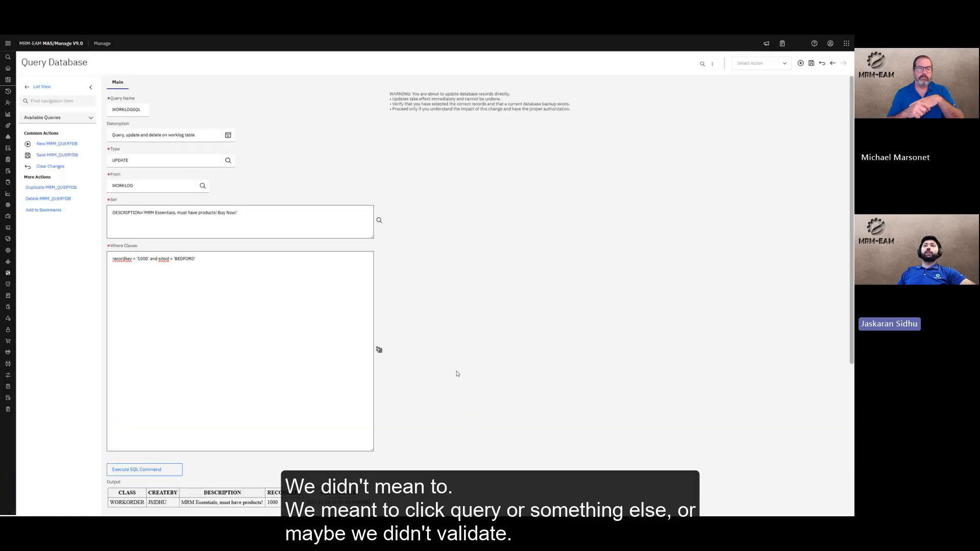
scroll(271, 348, "down", 4)
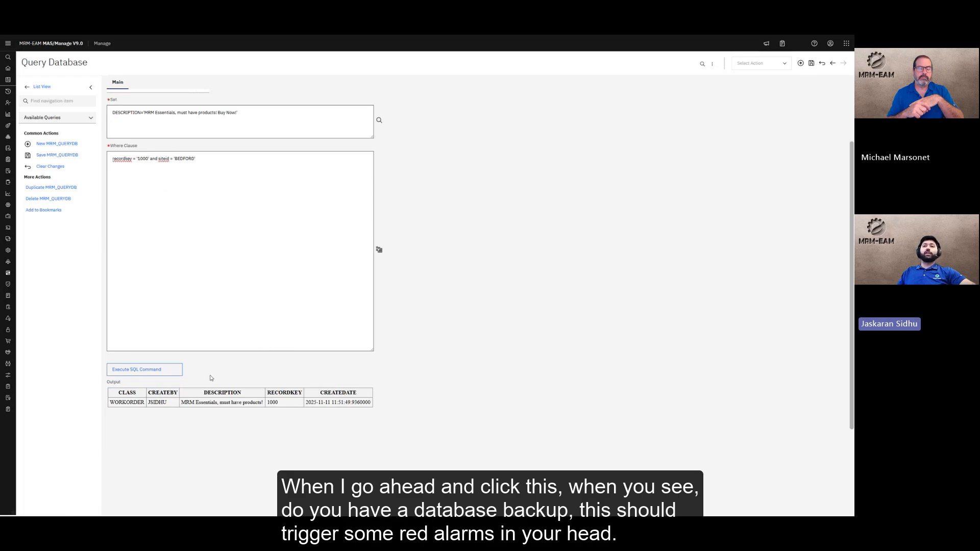
Execute the update, answer No to the backup prompt, and read the backup-required message
left_click(171, 373)
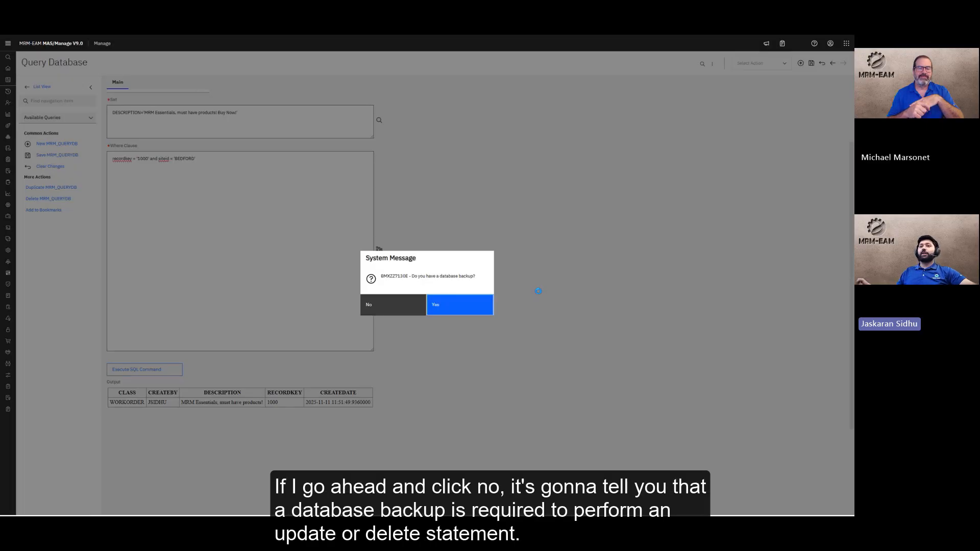
left_click(393, 301)
scroll(193, 374, "down", 2)
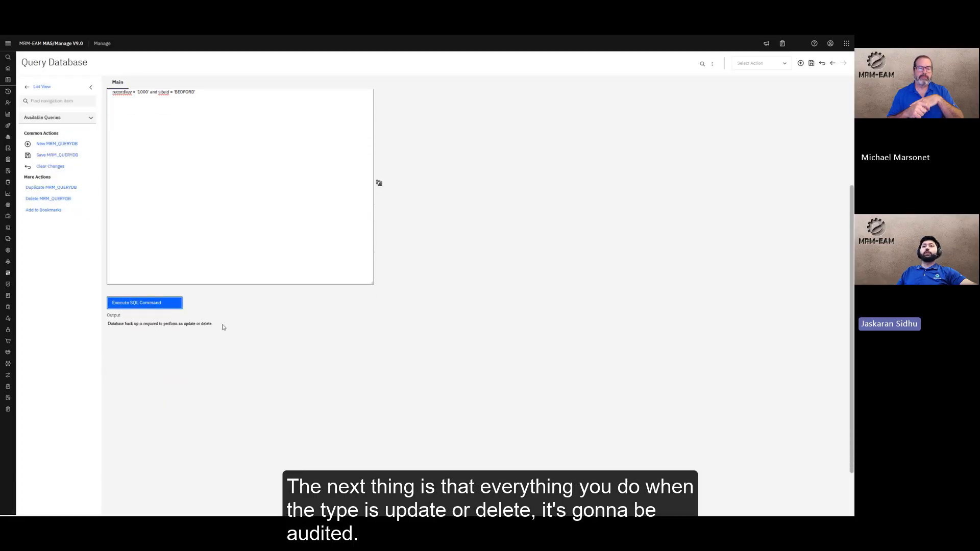
scroll(250, 357, "up", 2)
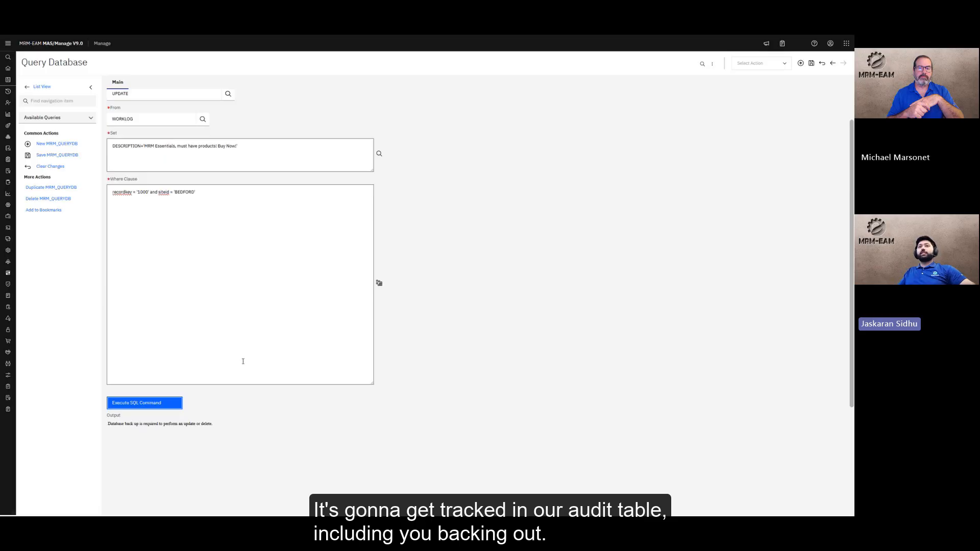
scroll(232, 358, "up", 1)
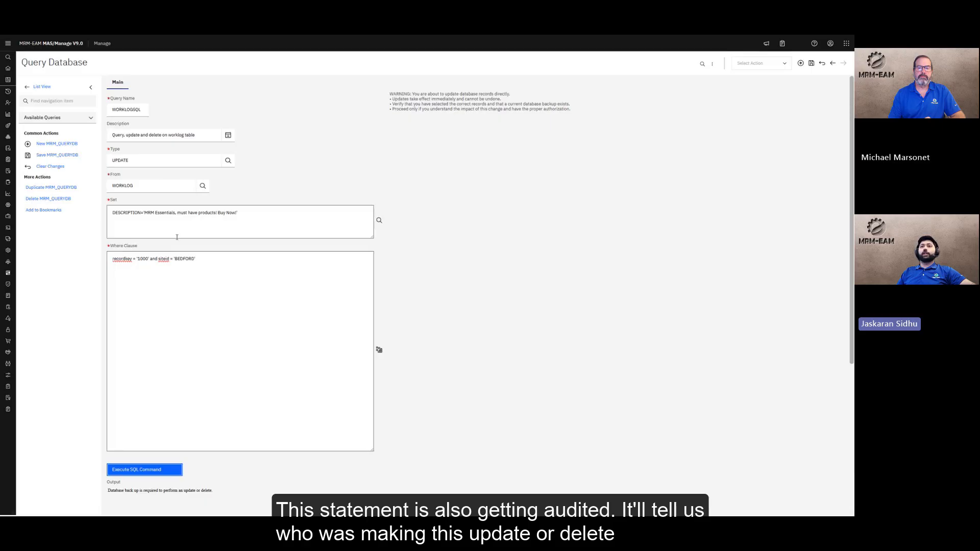
scroll(177, 237, "down", 3)
left_click_drag(216, 325, 108, 325)
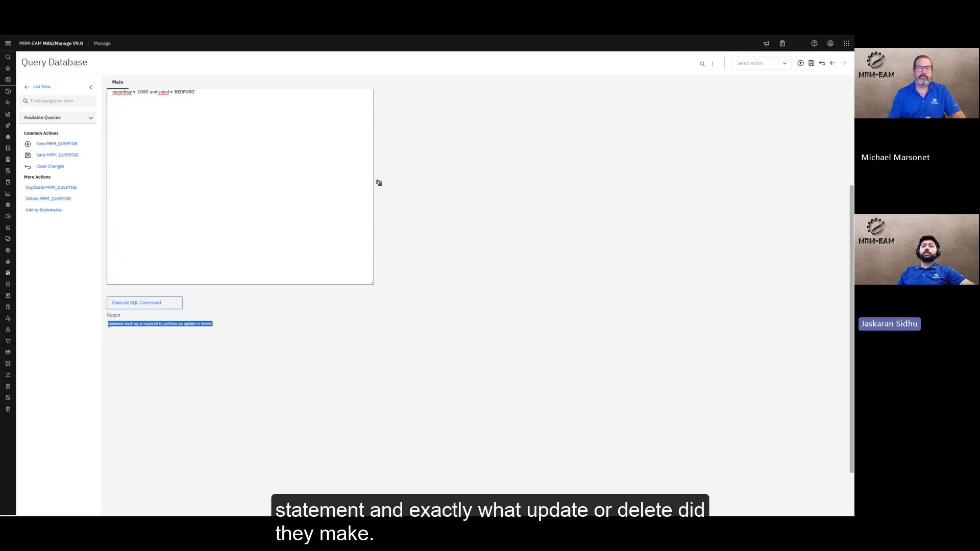
left_click(157, 342)
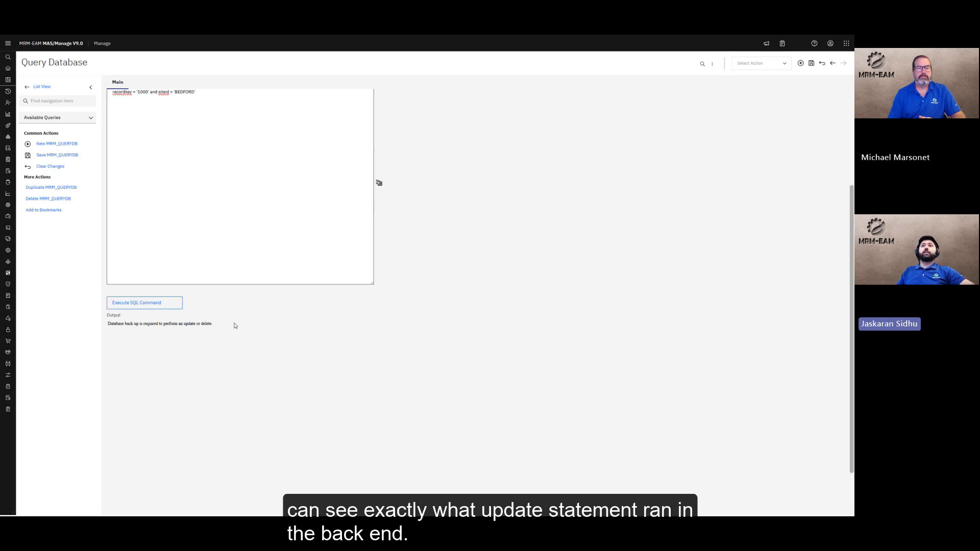
Execute the WORKLOG UPDATE, confirming a backup exists, and review the 'Update successful' output
left_click(164, 403)
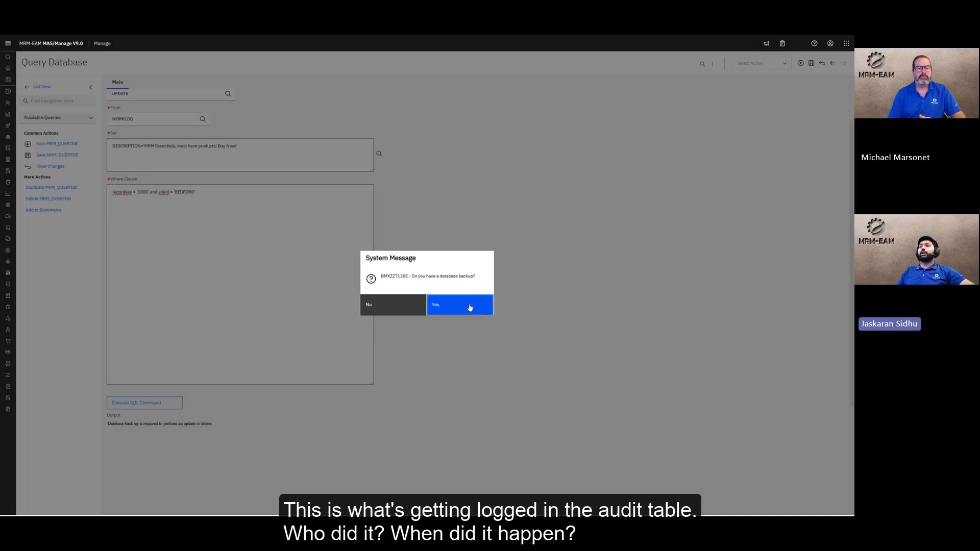
left_click(469, 306)
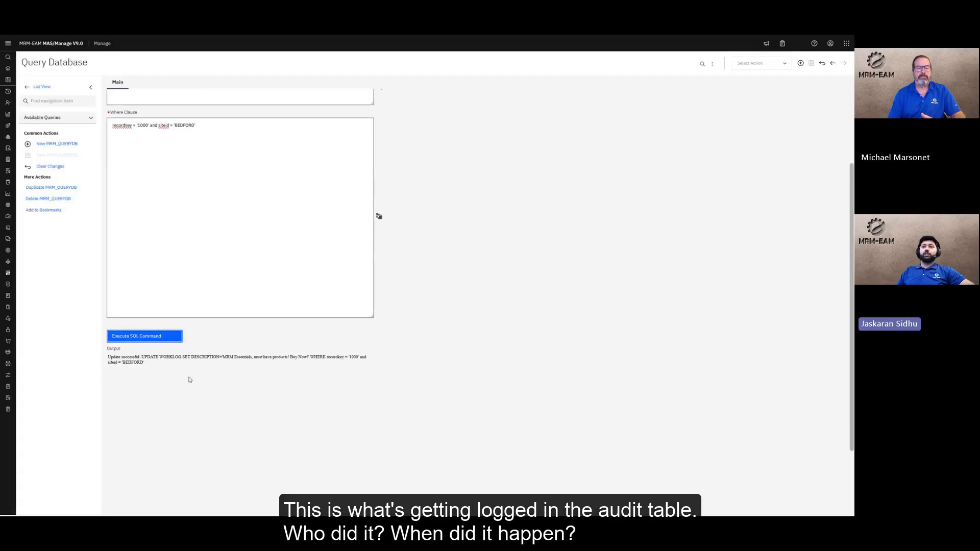
left_click_drag(141, 357, 150, 364)
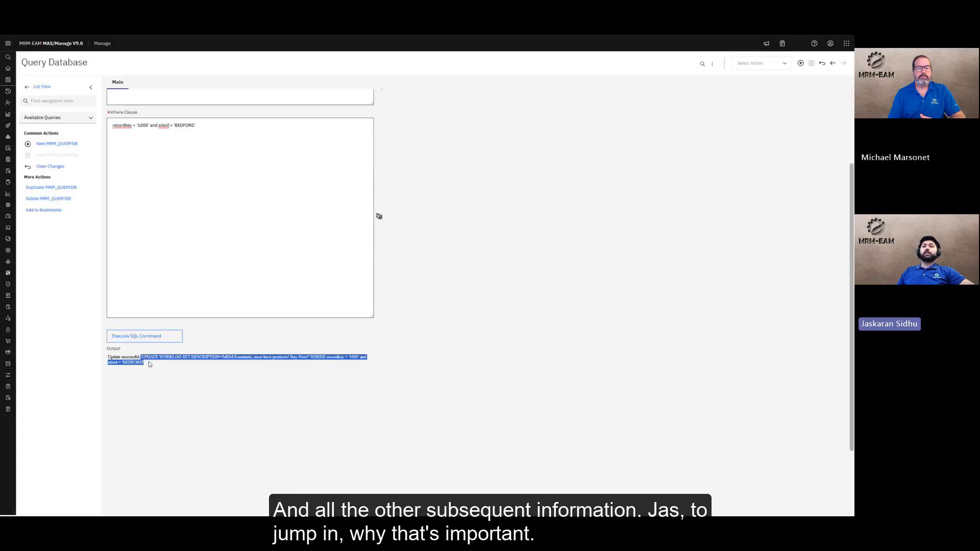
left_click(150, 364)
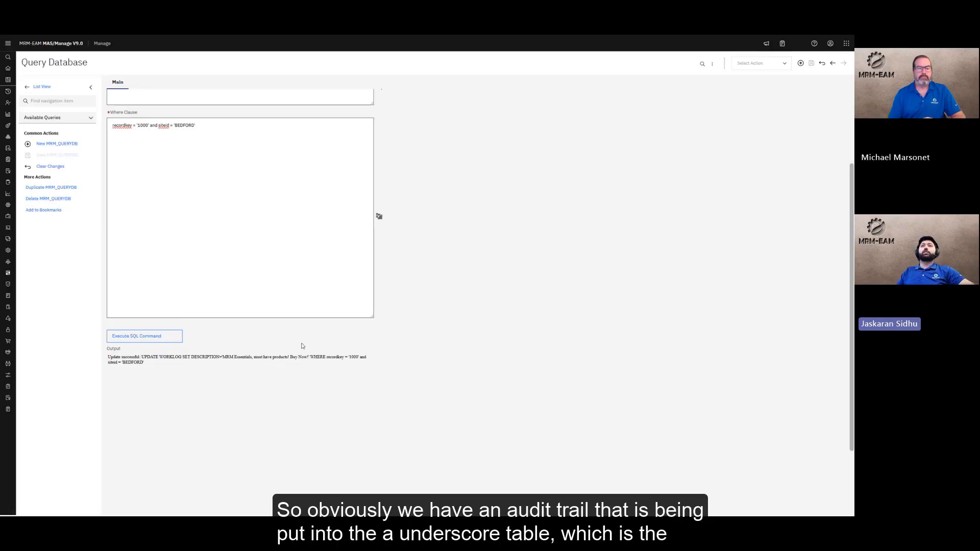
scroll(303, 334, "up", 3)
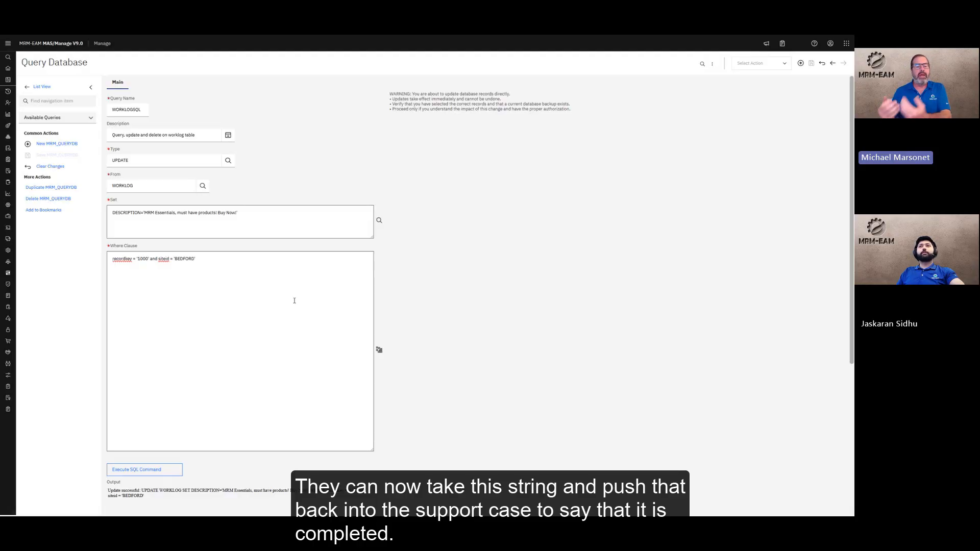
scroll(267, 300, "down", 3)
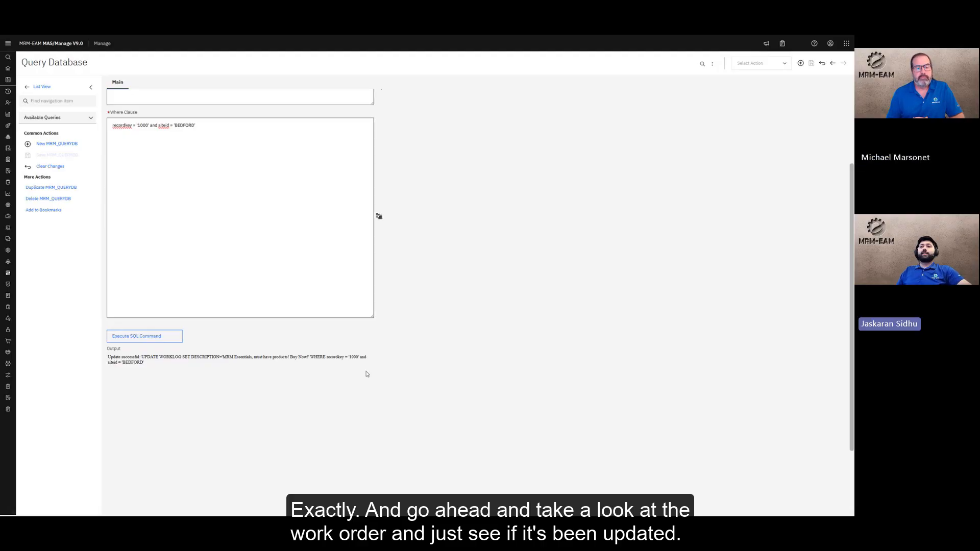
scroll(389, 370, "up", 1)
scroll(389, 369, "up", 1)
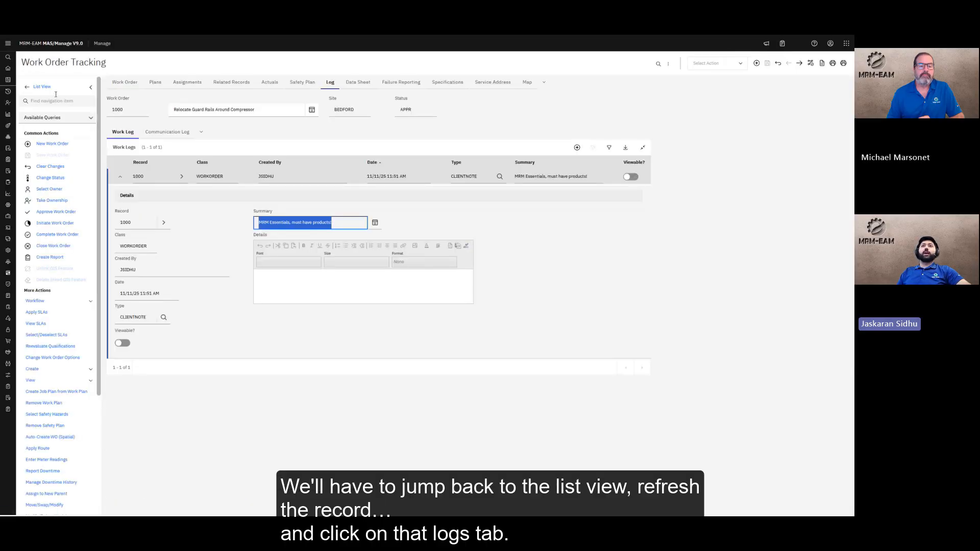
Reopen work order 1000's log and verify the Summary now ends with 'Buy Now!'
left_click(42, 87)
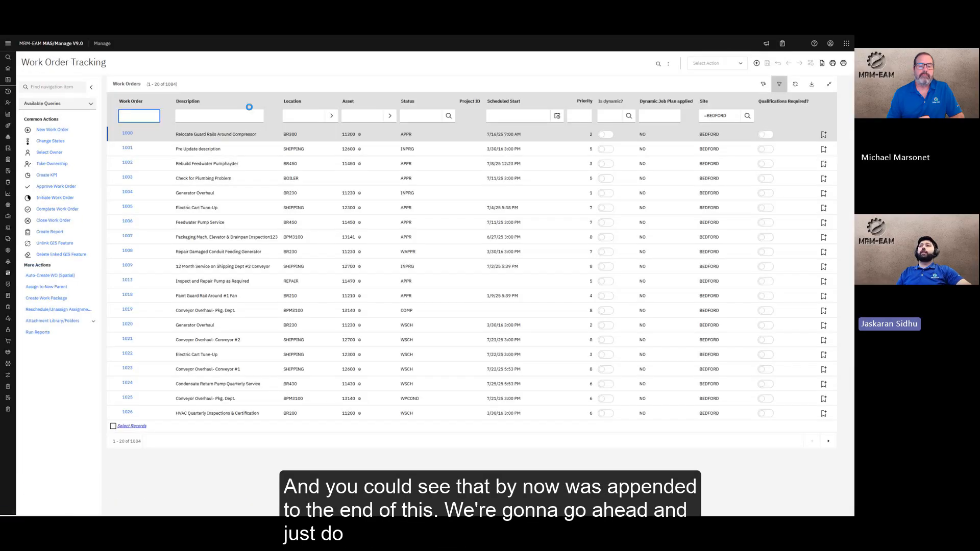
left_click(127, 134)
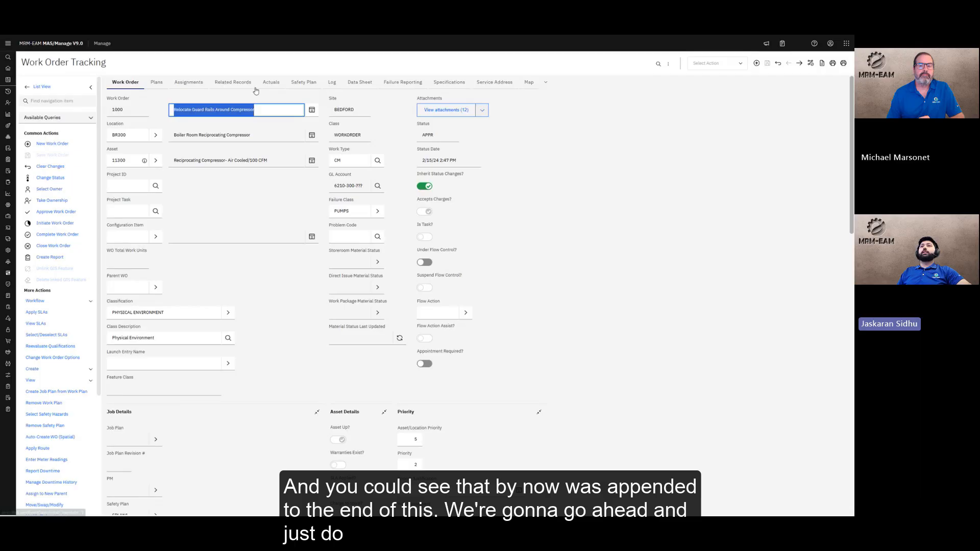
left_click(331, 82)
left_click(342, 224)
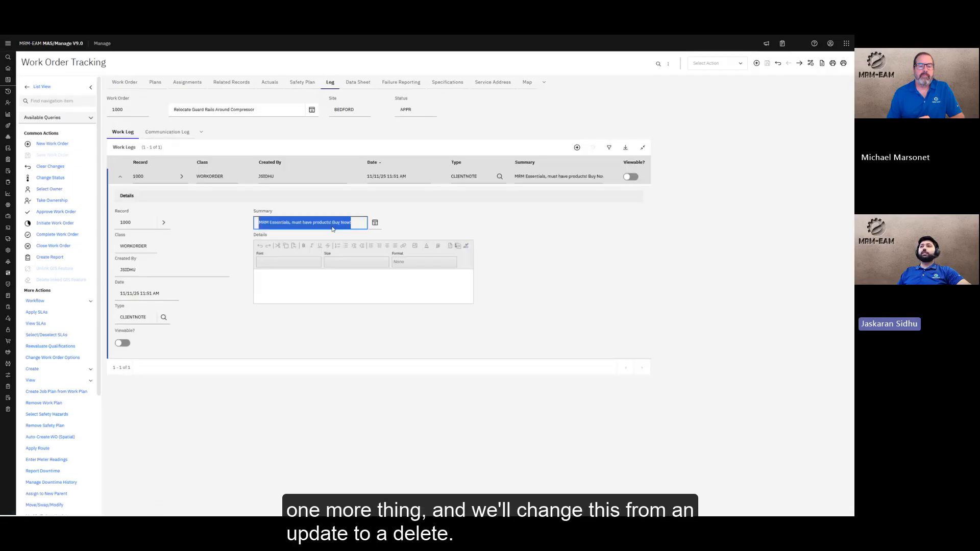
left_click(335, 226)
left_click_drag(334, 223, 357, 224)
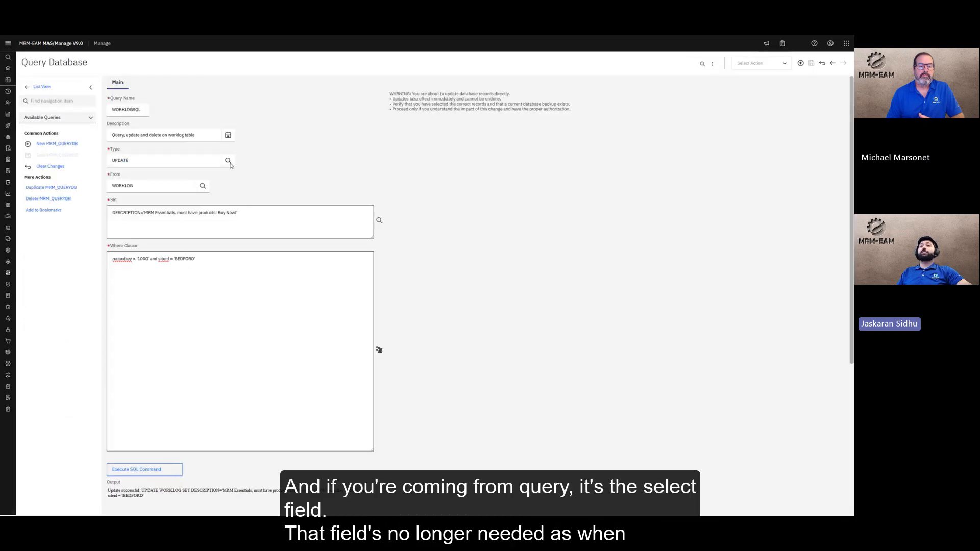
Change WORKLOGSQL's type to DELETE and execute it on the same work log record
left_click(227, 162)
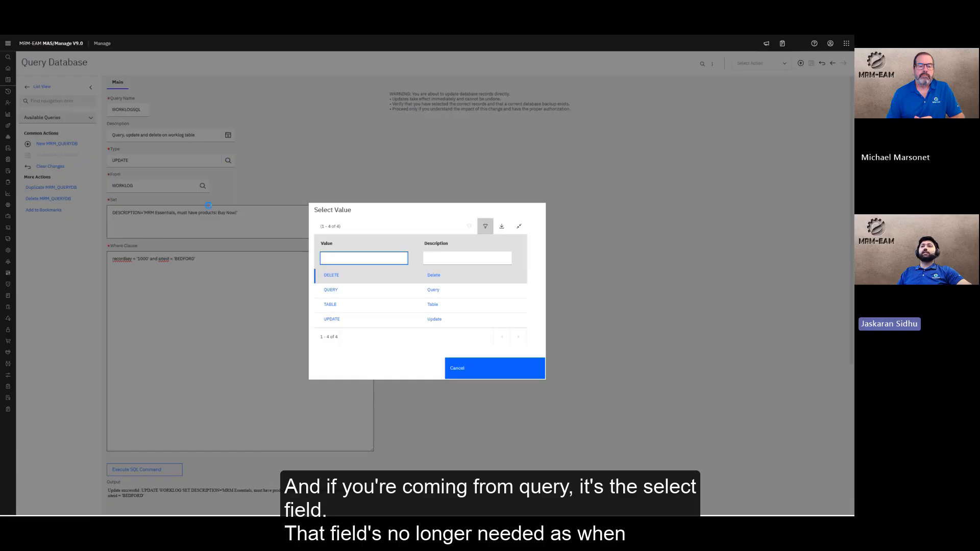
left_click(332, 276)
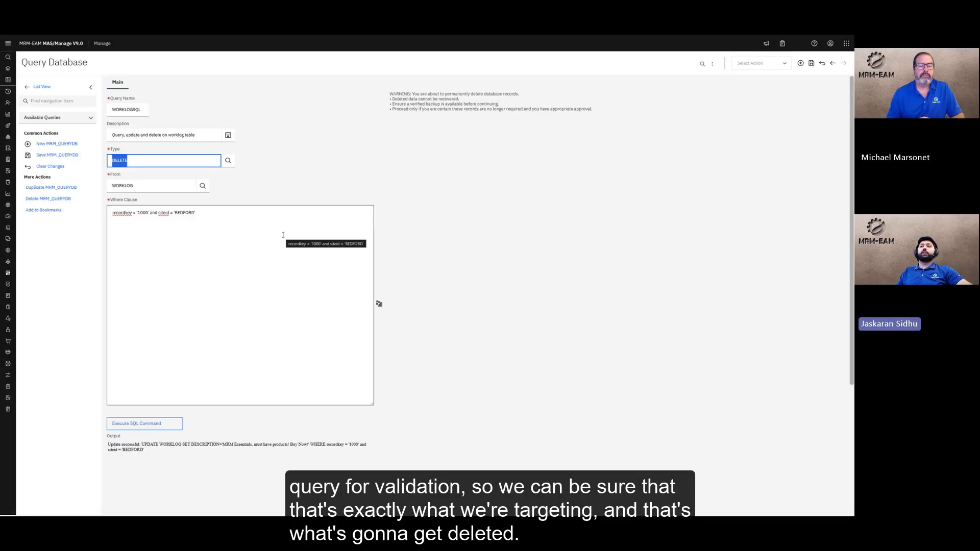
scroll(301, 252, "down", 1)
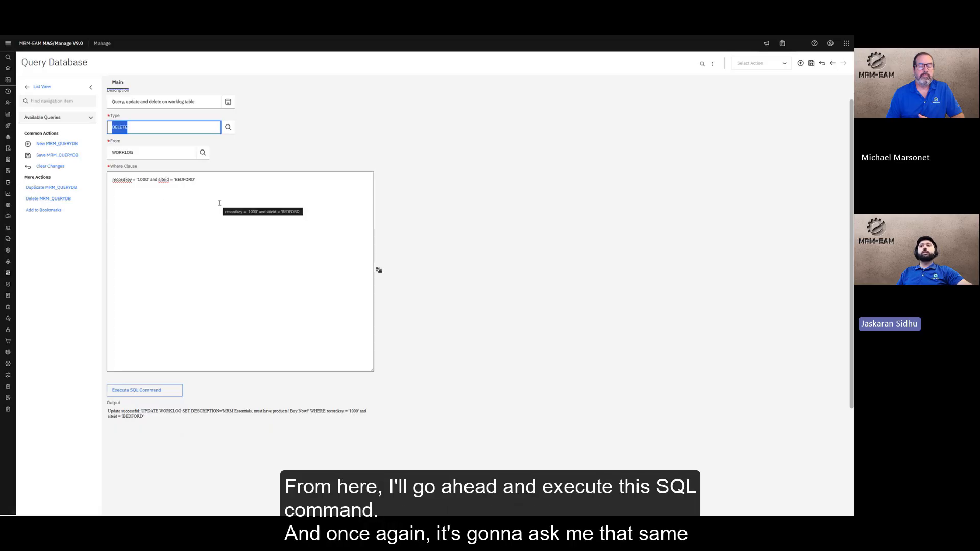
left_click(217, 257)
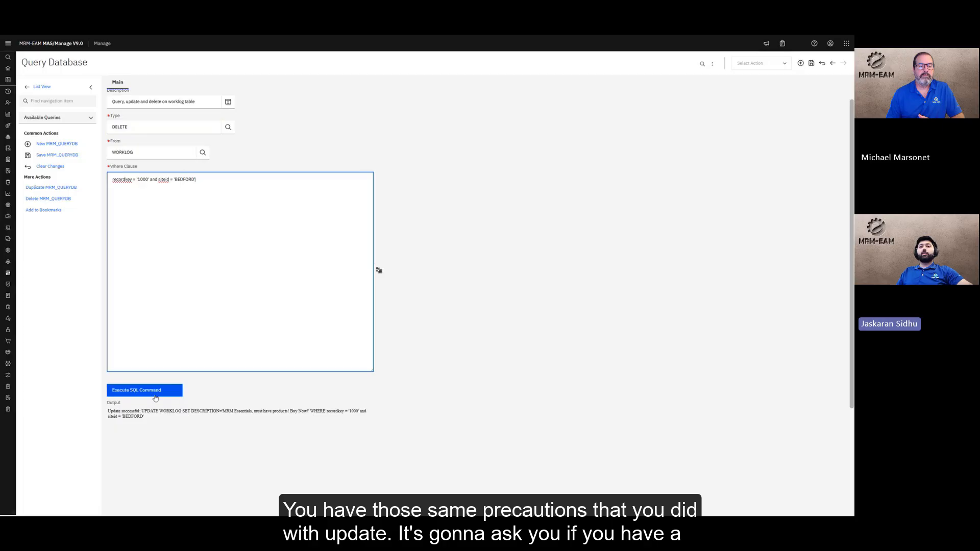
left_click(155, 392)
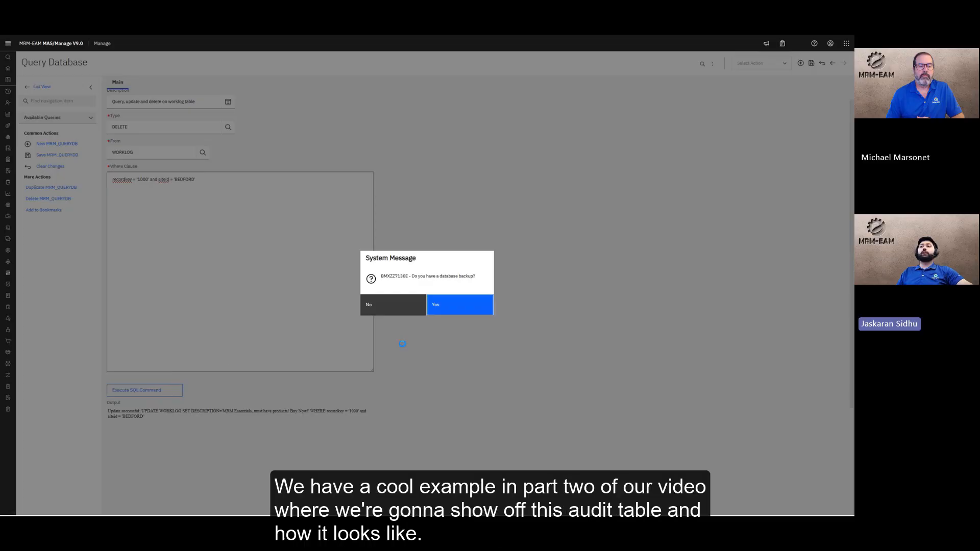
Answer Yes to the backup prompt so record 1000's BEDFORD work log entry is removed
left_click(464, 304)
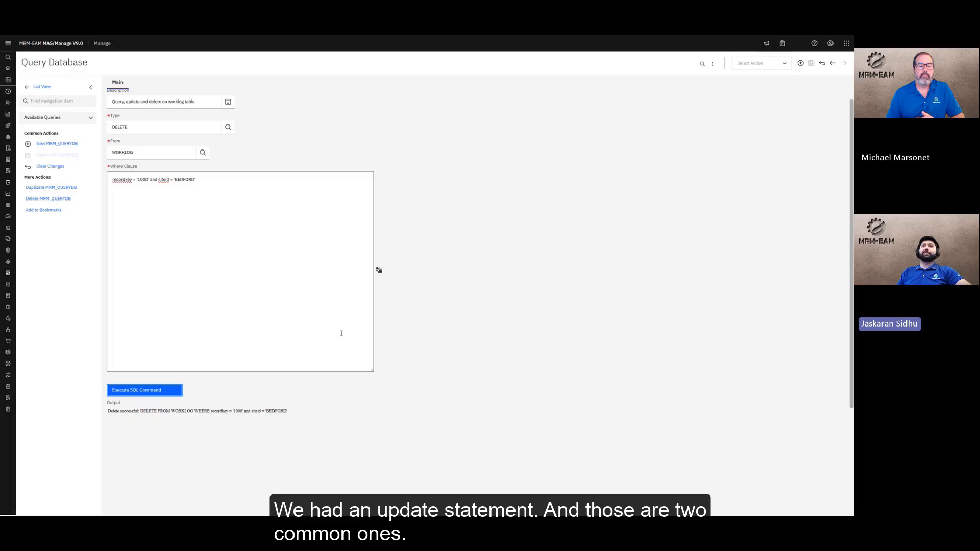
scroll(319, 214, "up", 1)
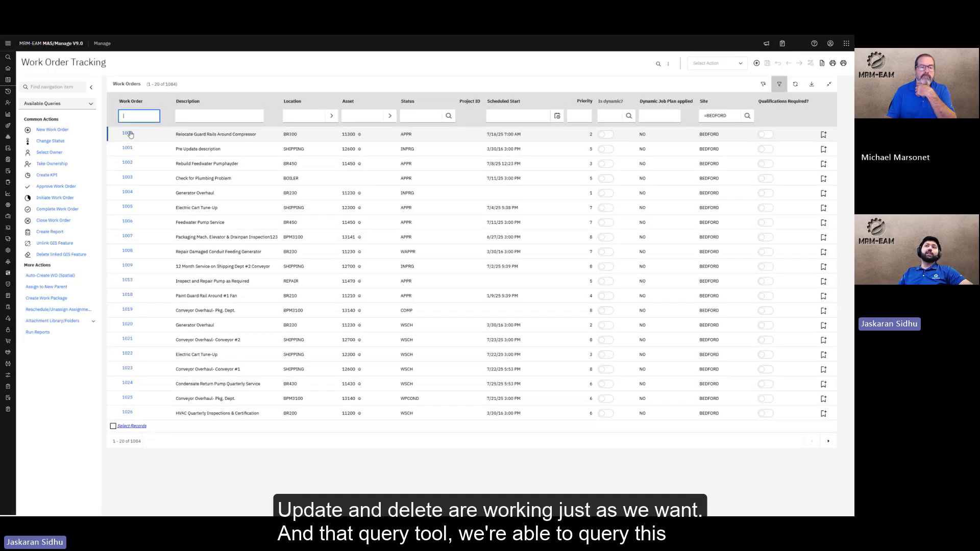
Reopen work order 1000 to confirm its work log is empty, then return to the list
left_click(127, 134)
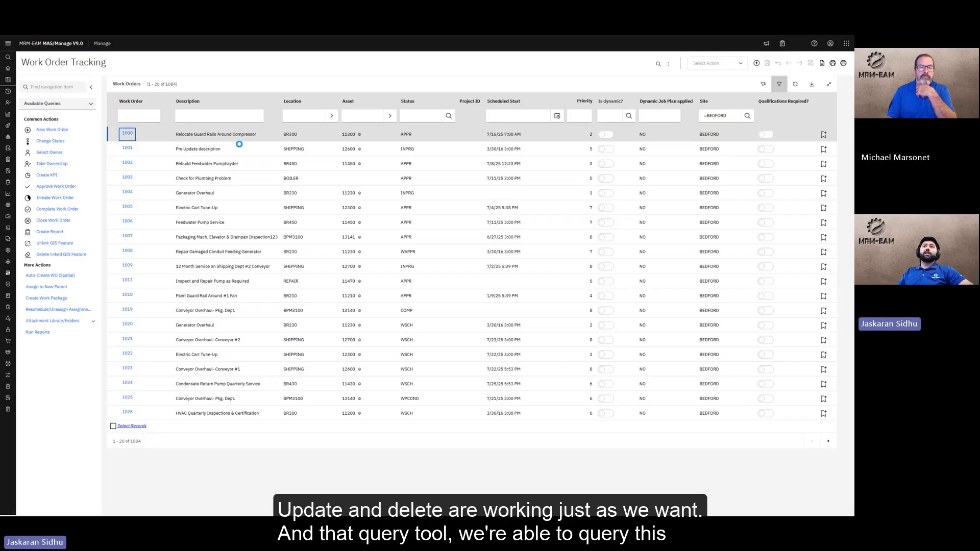
left_click(332, 82)
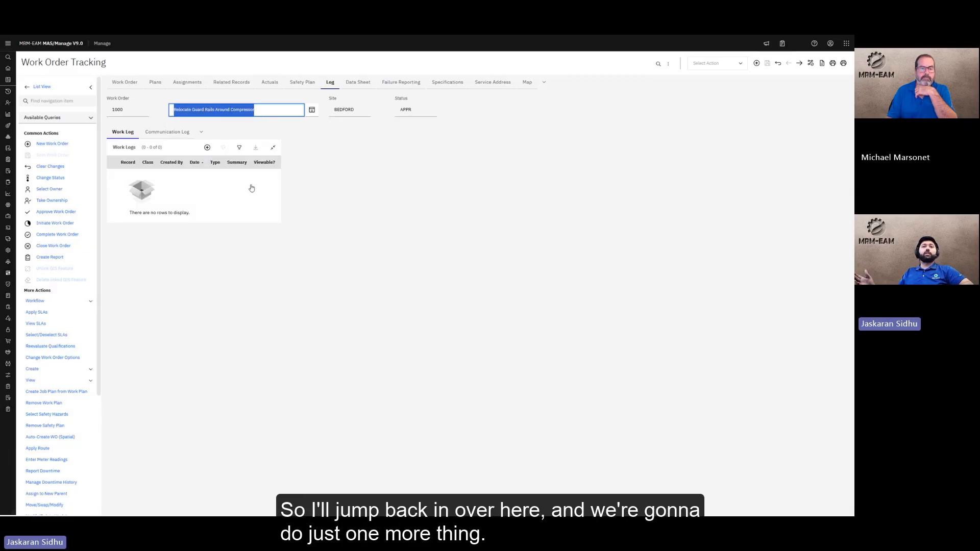
left_click(46, 87)
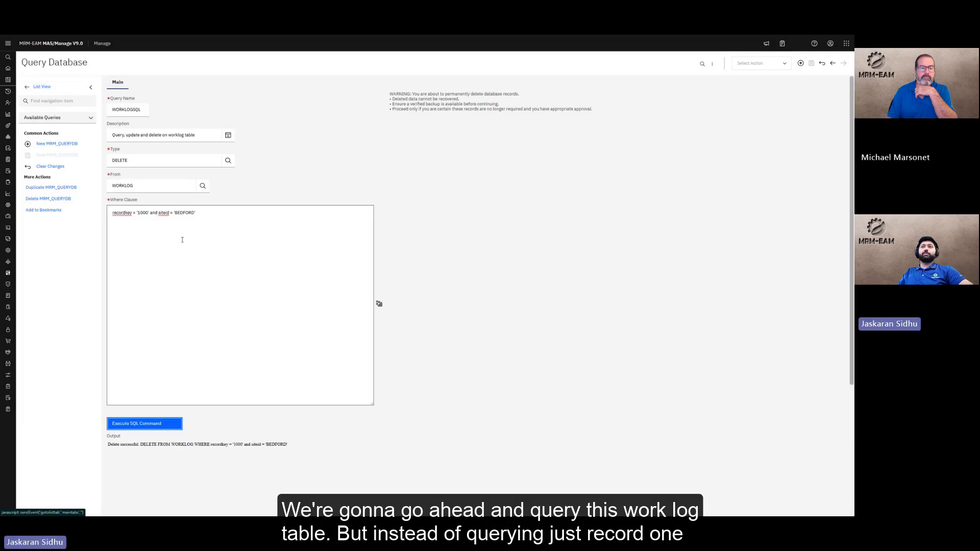
Switch WORKLOGSQL's type back to QUERY and clear the old Select expression
left_click(261, 247)
left_click(228, 161)
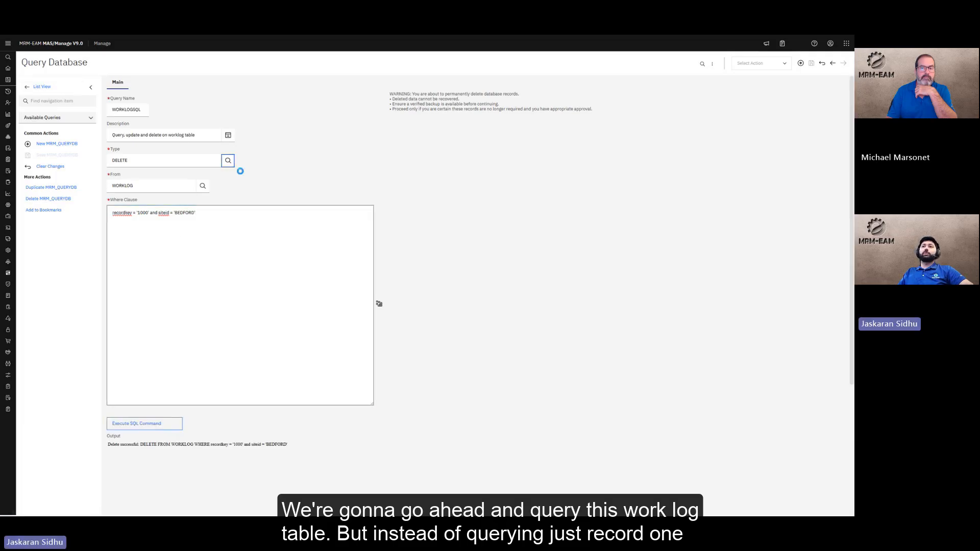
left_click(331, 289)
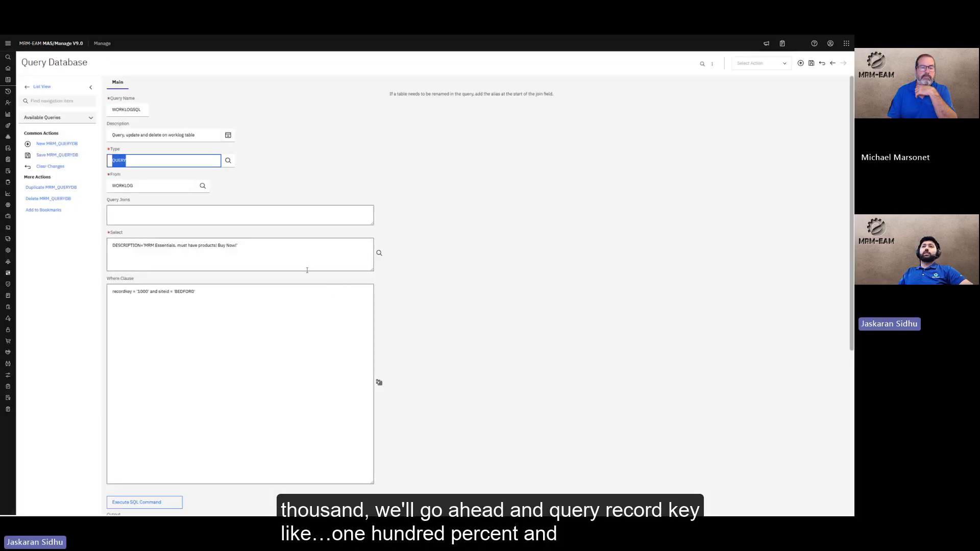
scroll(322, 205, "down", 1)
left_click(322, 184)
key("ctrl+a")
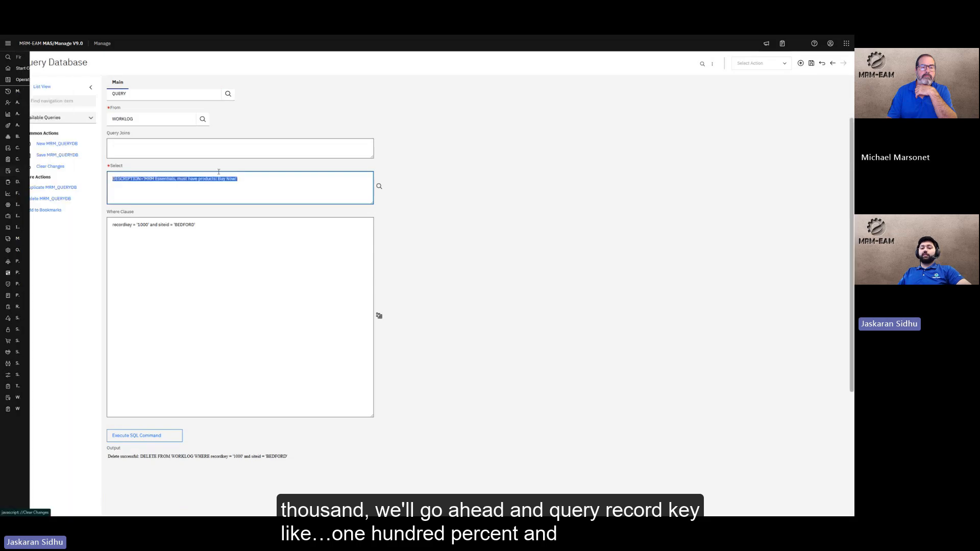
key("BackSpace")
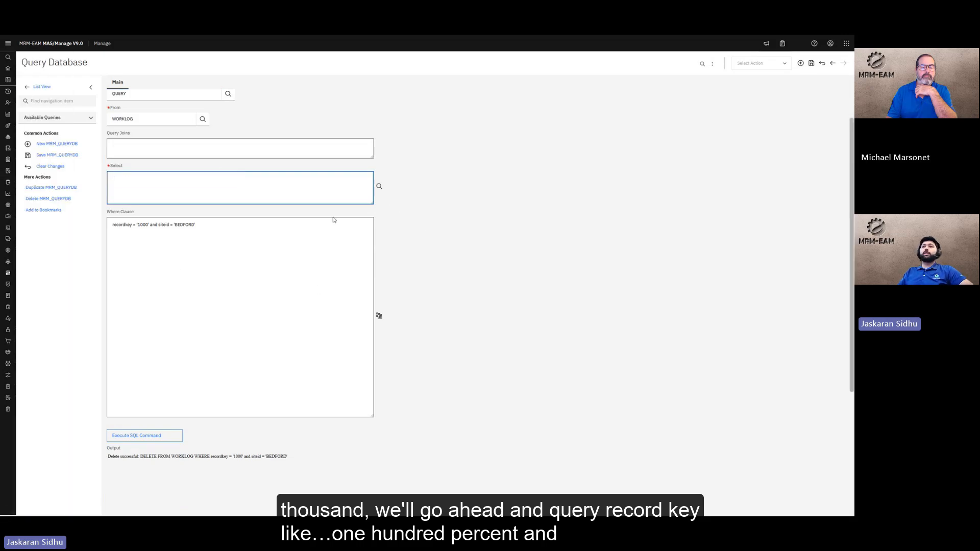
Change the Where Clause to recordkey like '100%'
double_click(135, 225)
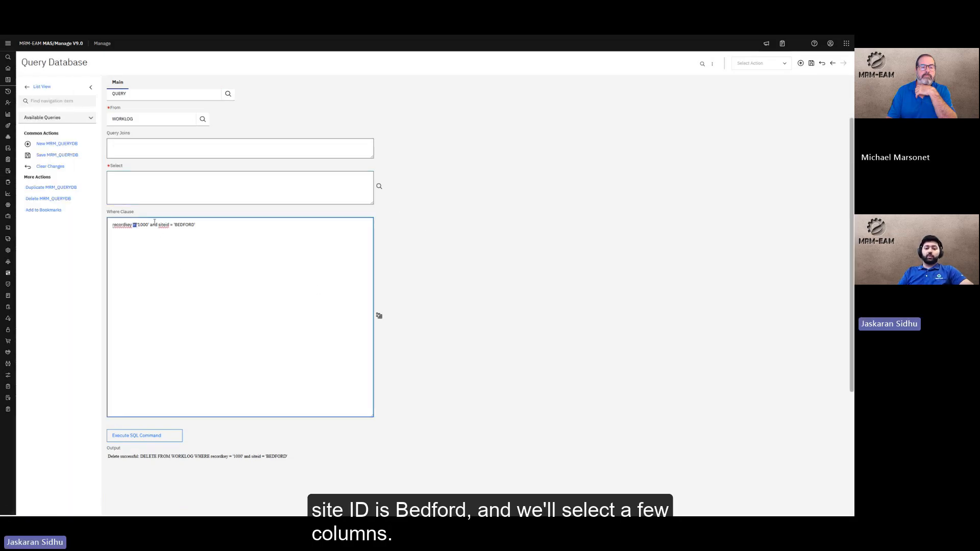
type("like")
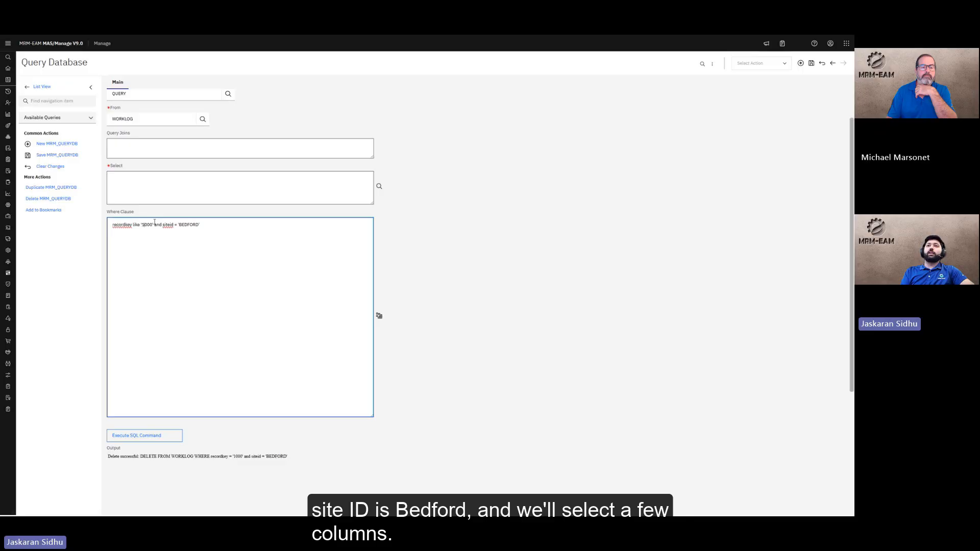
left_click(154, 224)
key("BackSpace")
type("%")
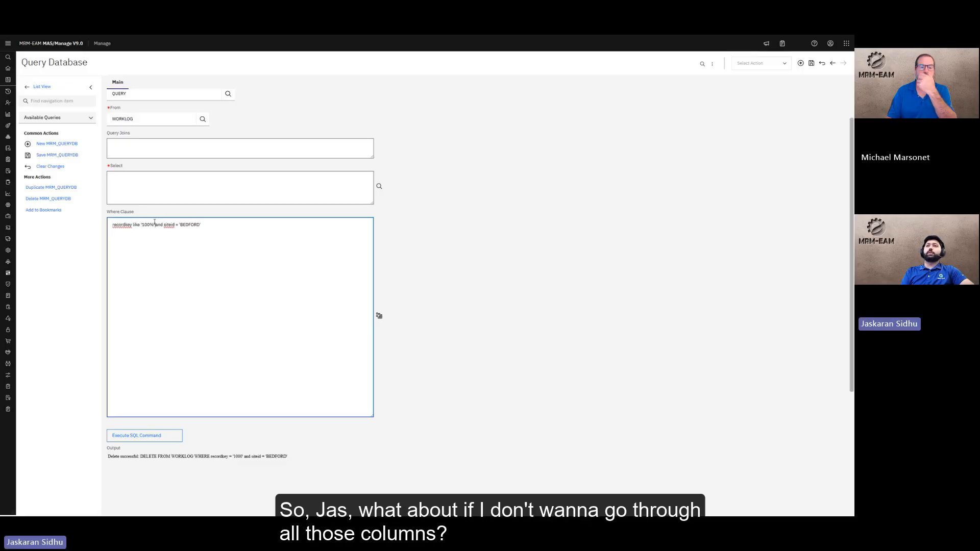
Set Select to * for all WORKLOG columns and run the query
left_click(350, 190)
left_click(379, 186)
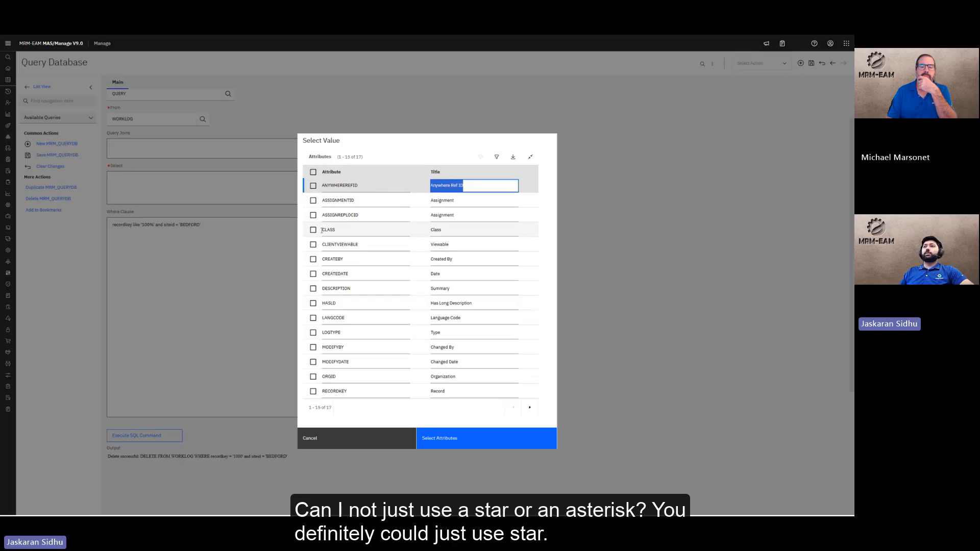
left_click(313, 172)
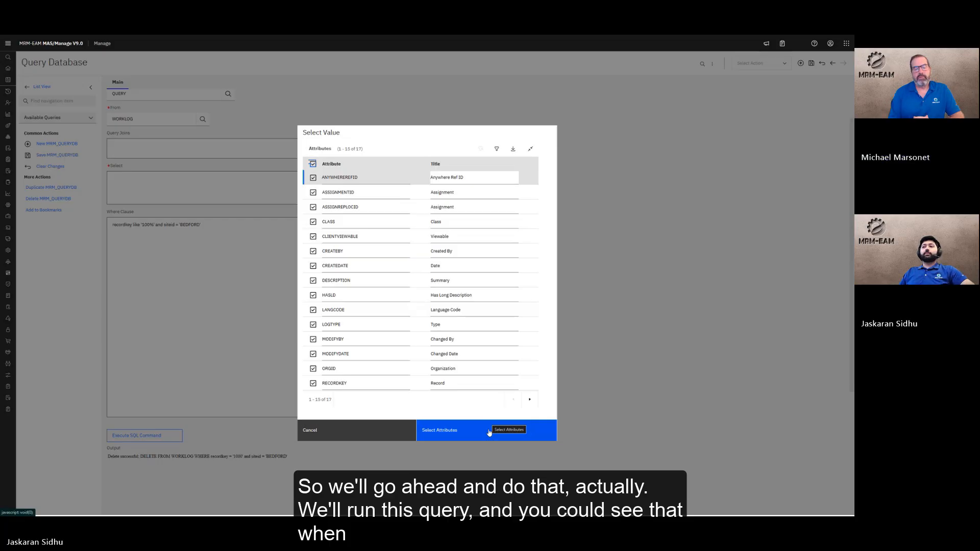
left_click(489, 431)
mouse_move(7, 148)
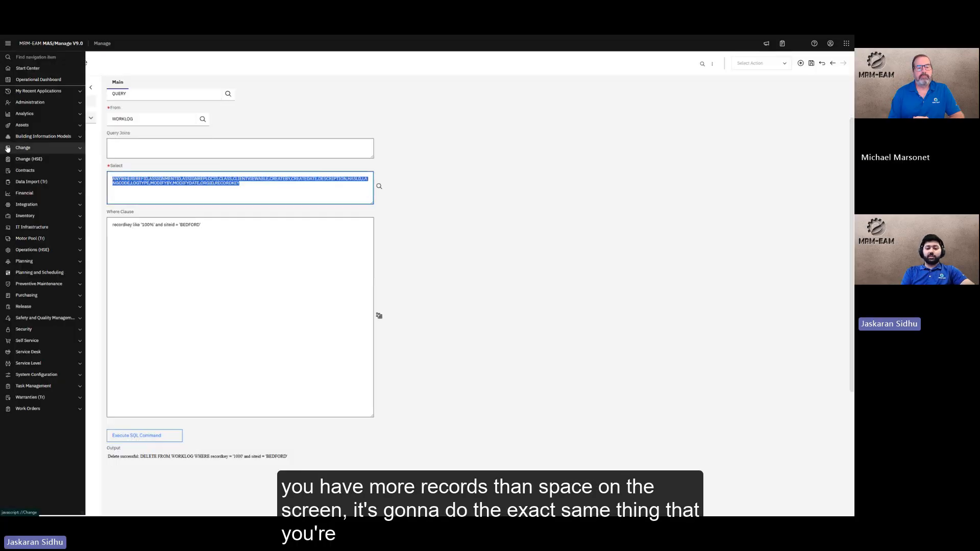
type("*")
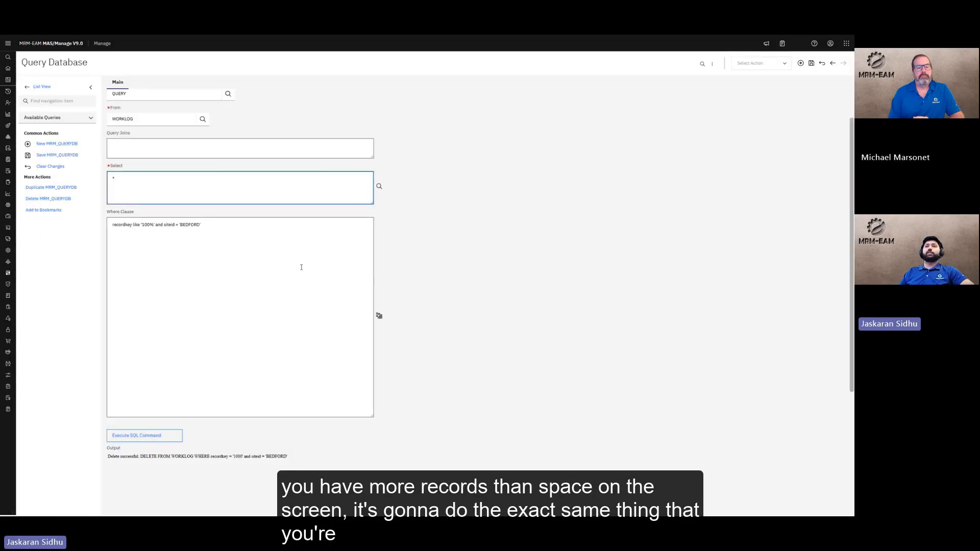
left_click(145, 436)
scroll(409, 333, "down", 3)
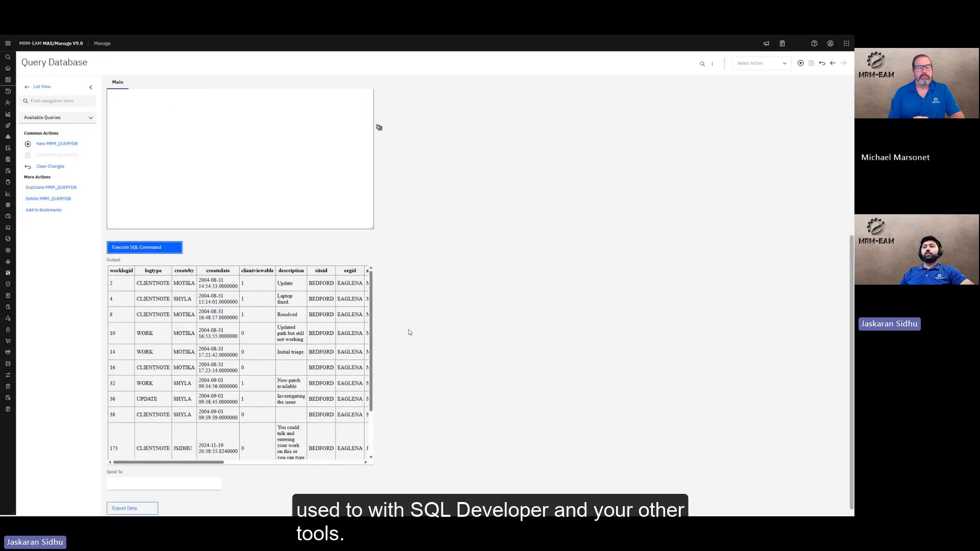
scroll(409, 332, "down", 1)
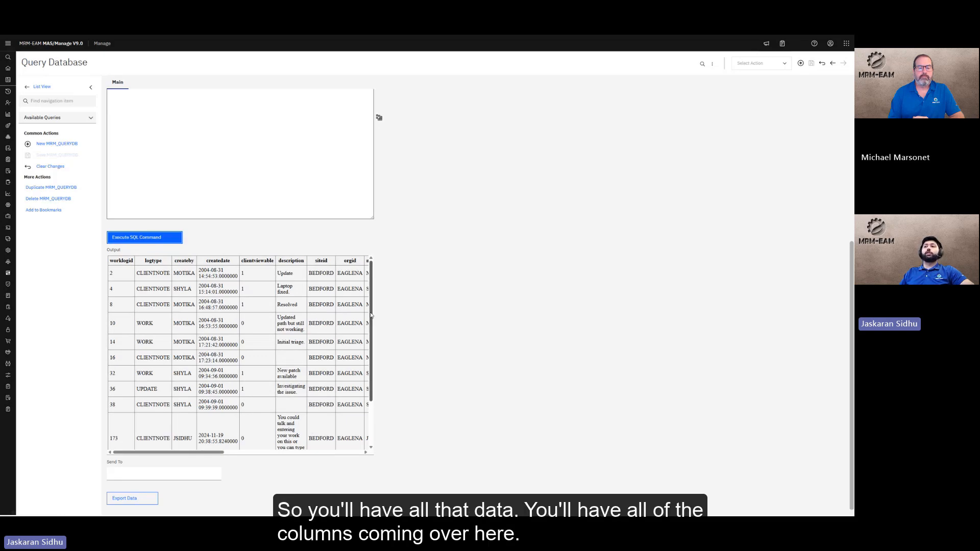
left_click_drag(372, 315, 226, 461)
scroll(259, 362, "down", 3)
scroll(260, 362, "up", 3)
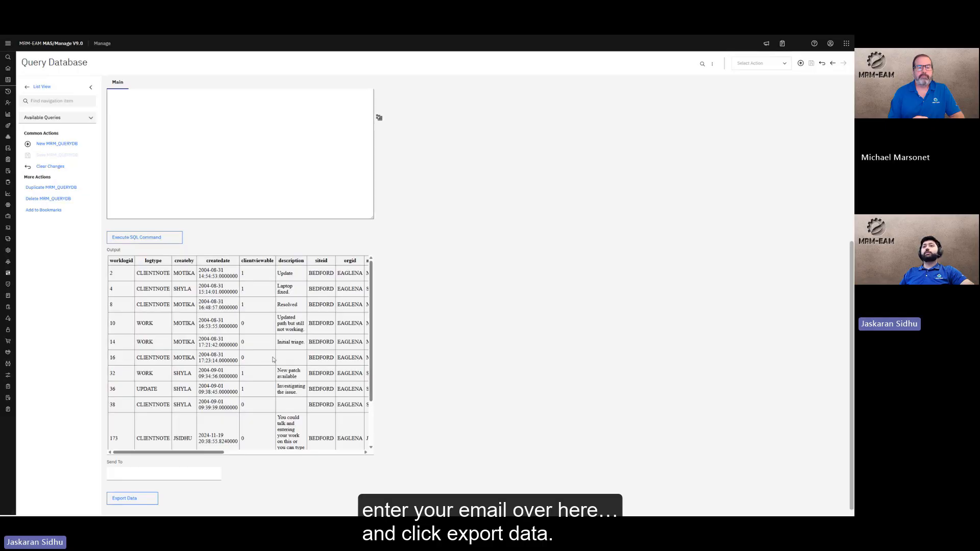
Enter the recipient's e-mail address in Send To and export the WORKLOG results as CSV
scroll(238, 352, "down", 3)
left_click(208, 467)
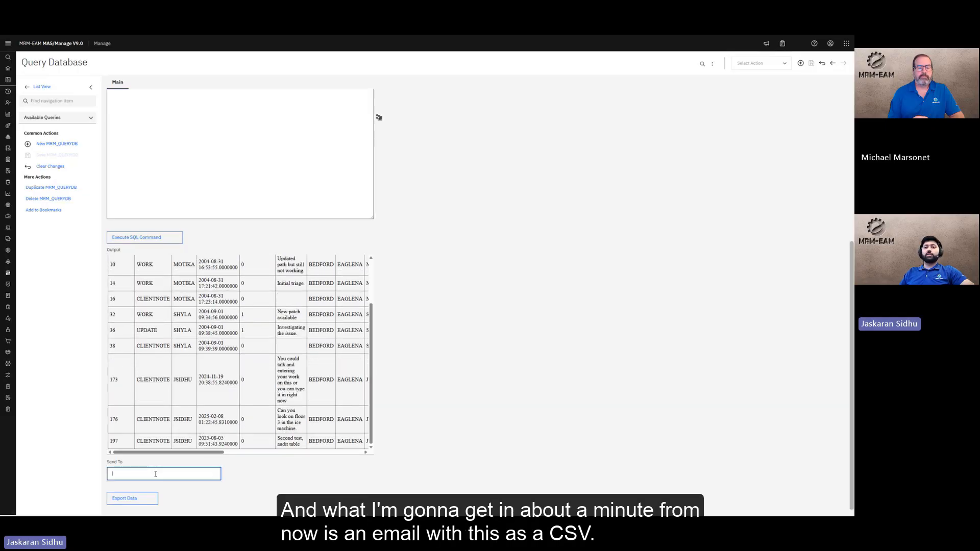
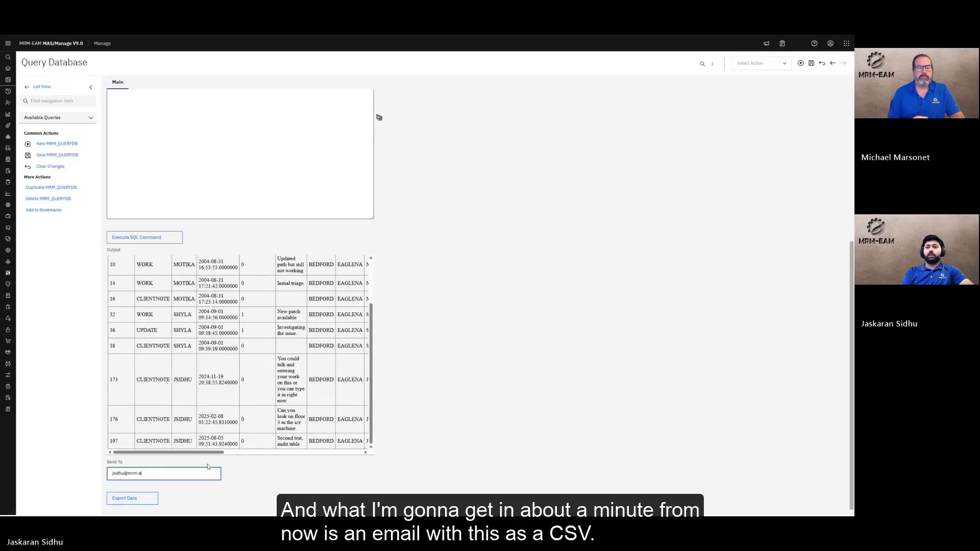
left_click(132, 498)
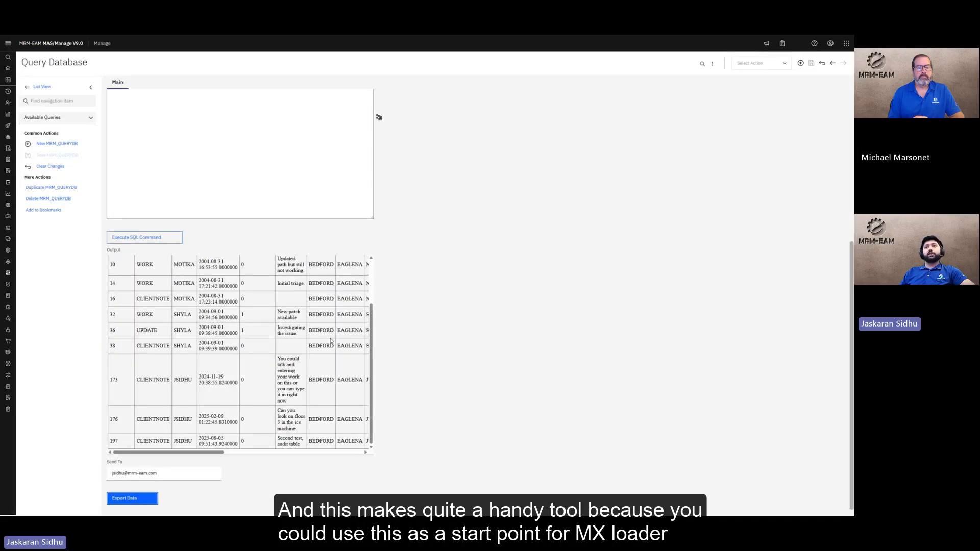
scroll(331, 337, "up", 3)
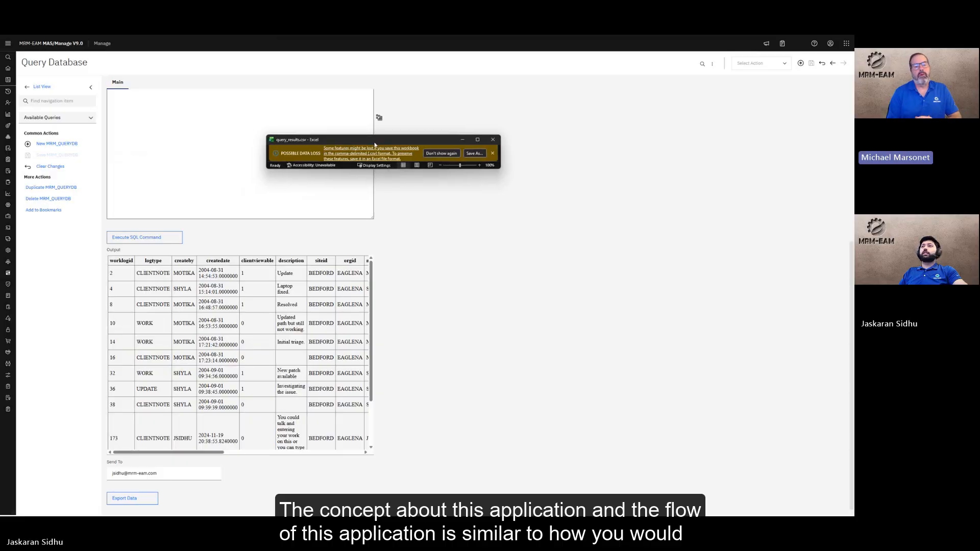
Drag the Excel window off screen and scroll back to the WORKLOGSQL query form
left_click_drag(375, 144, 1, 158)
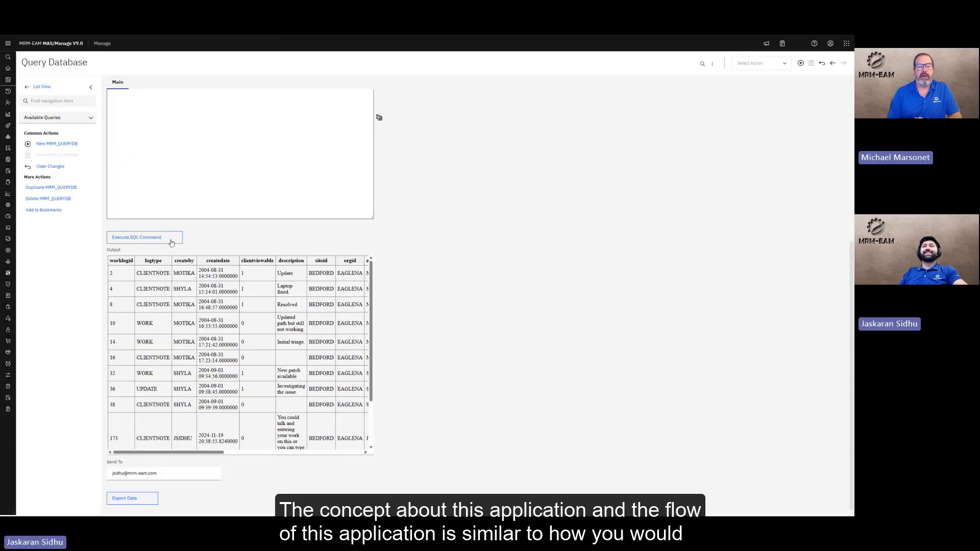
scroll(430, 228, "up", 5)
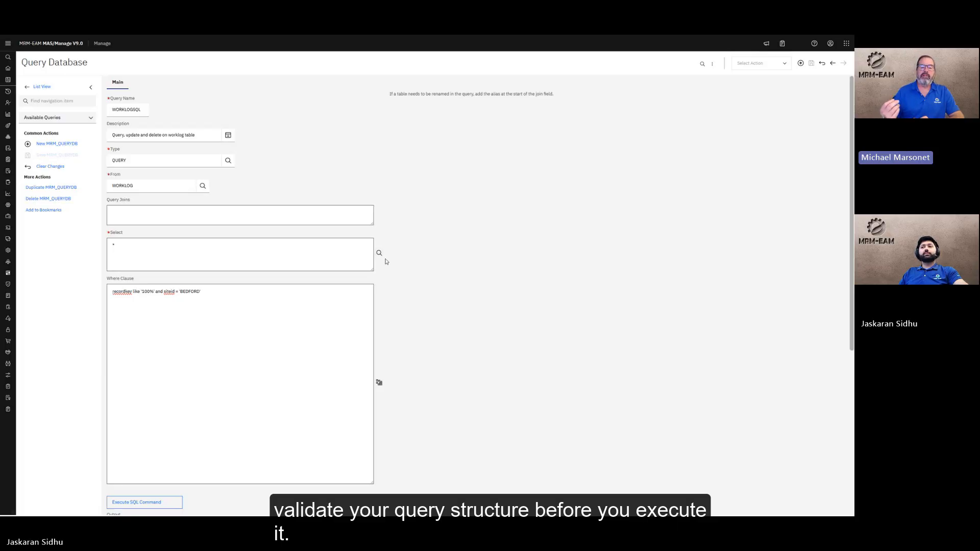
scroll(397, 361, "down", 1)
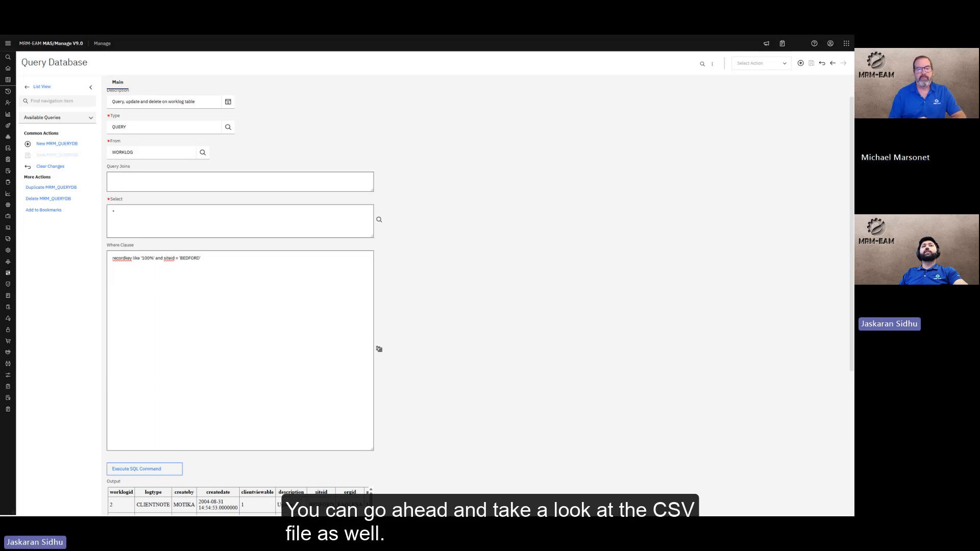
Maximize the Query Results Export e-mail and preview its query_results.csv attachment in Excel
left_click_drag(1, 129, 349, 132)
double_click(294, 130)
left_click(43, 124)
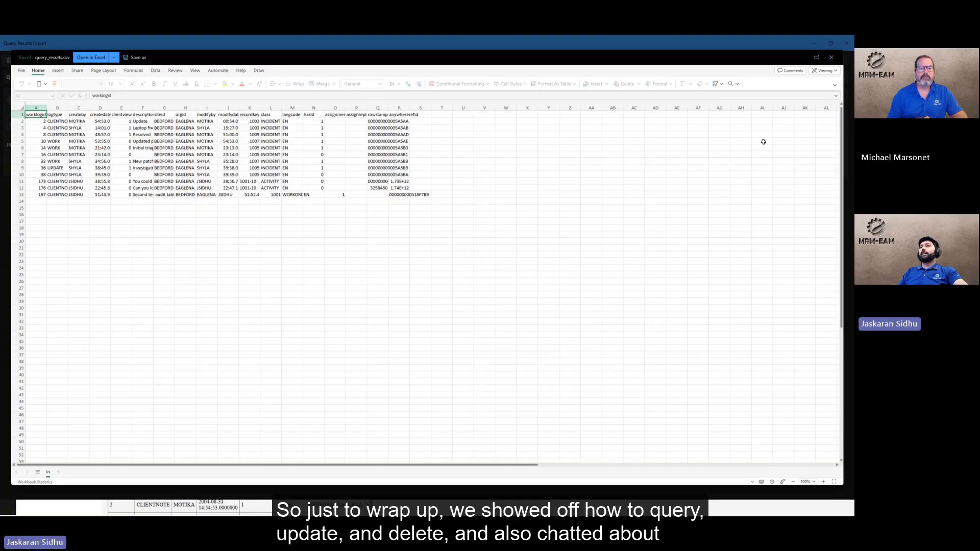
left_click(833, 60)
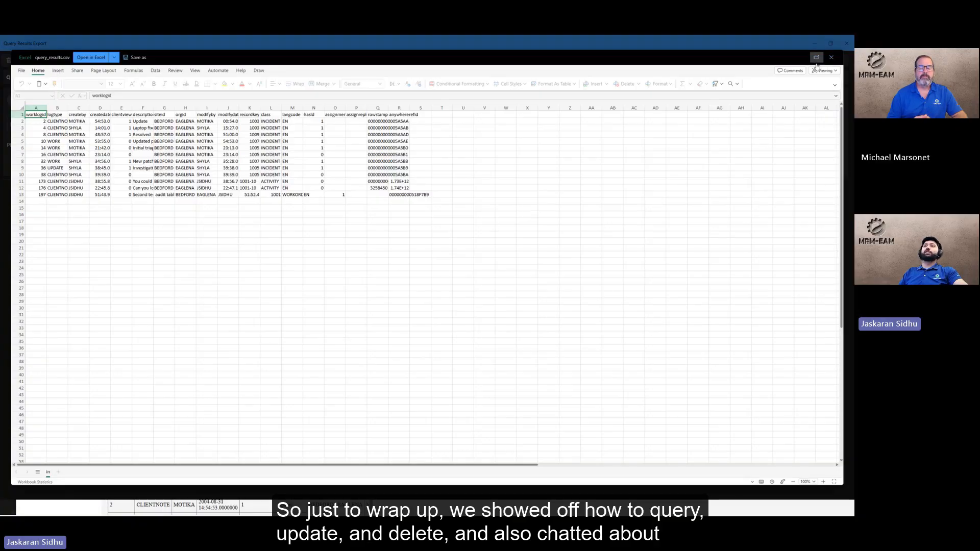